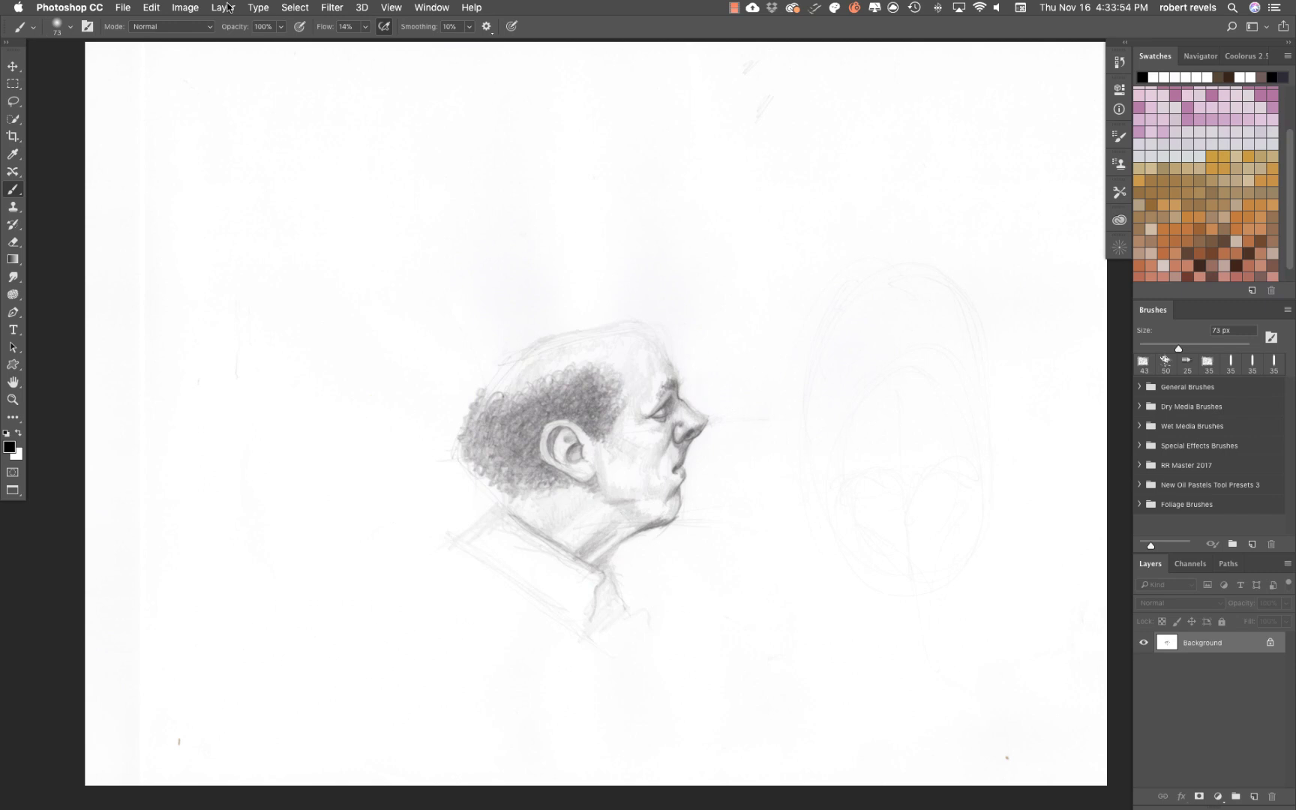
Step: Clean up the scanned paper with Levels, sampling the paper as the white point and setting the white input level to 252
left_click(185, 9)
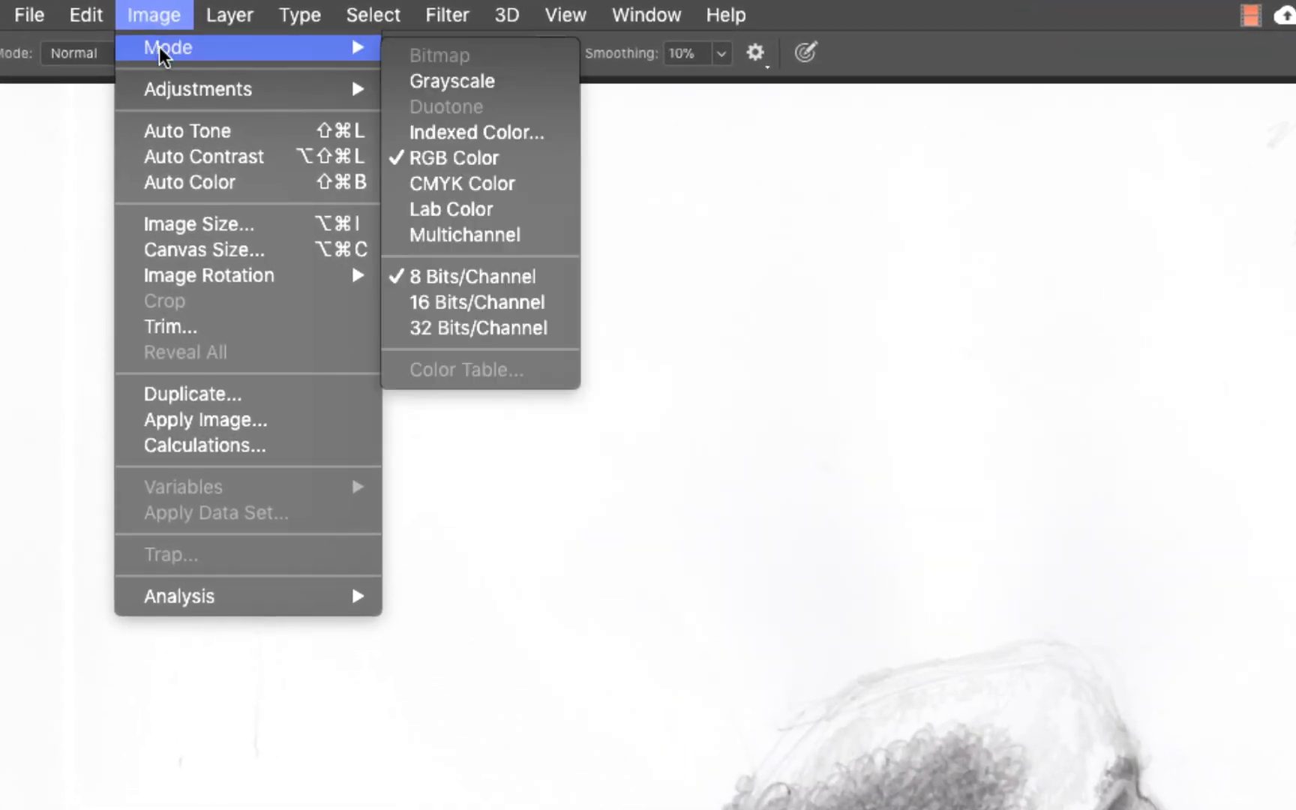
mouse_move(173, 90)
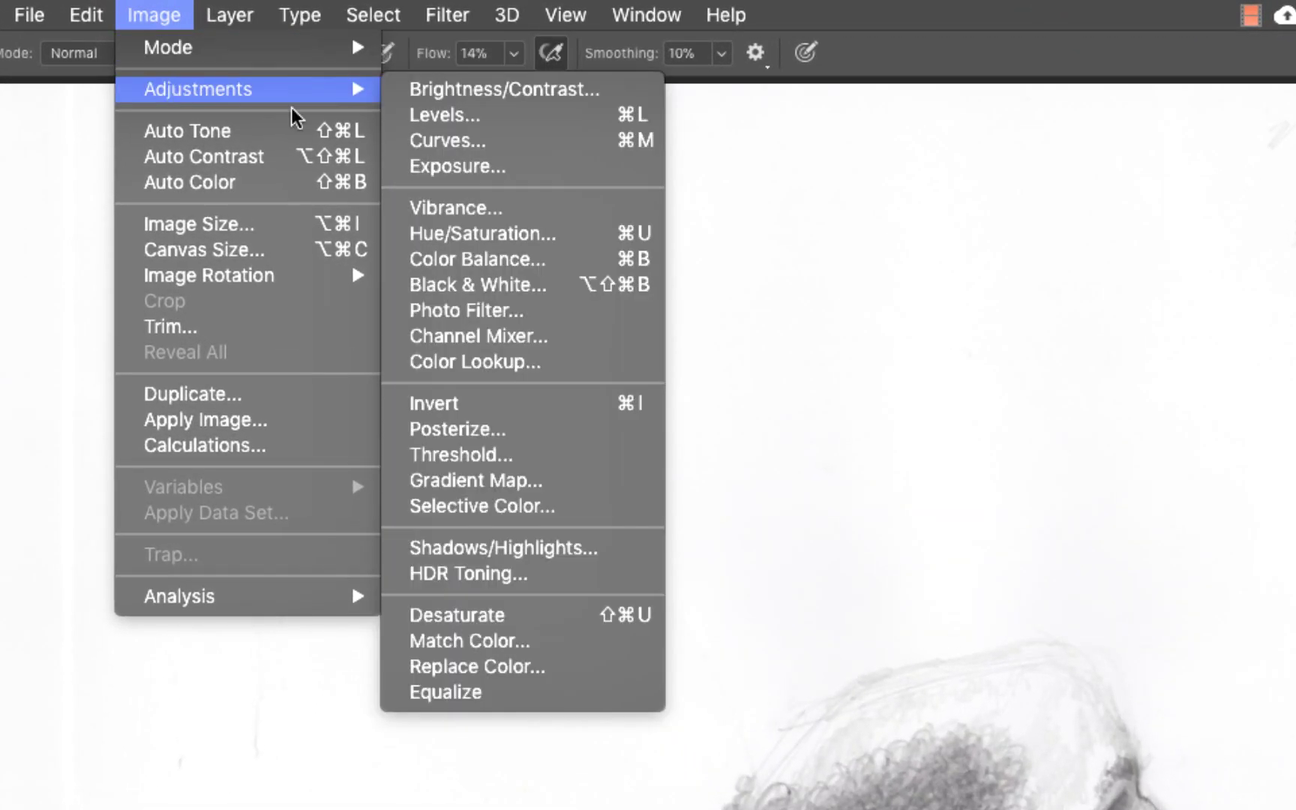
left_click(529, 119)
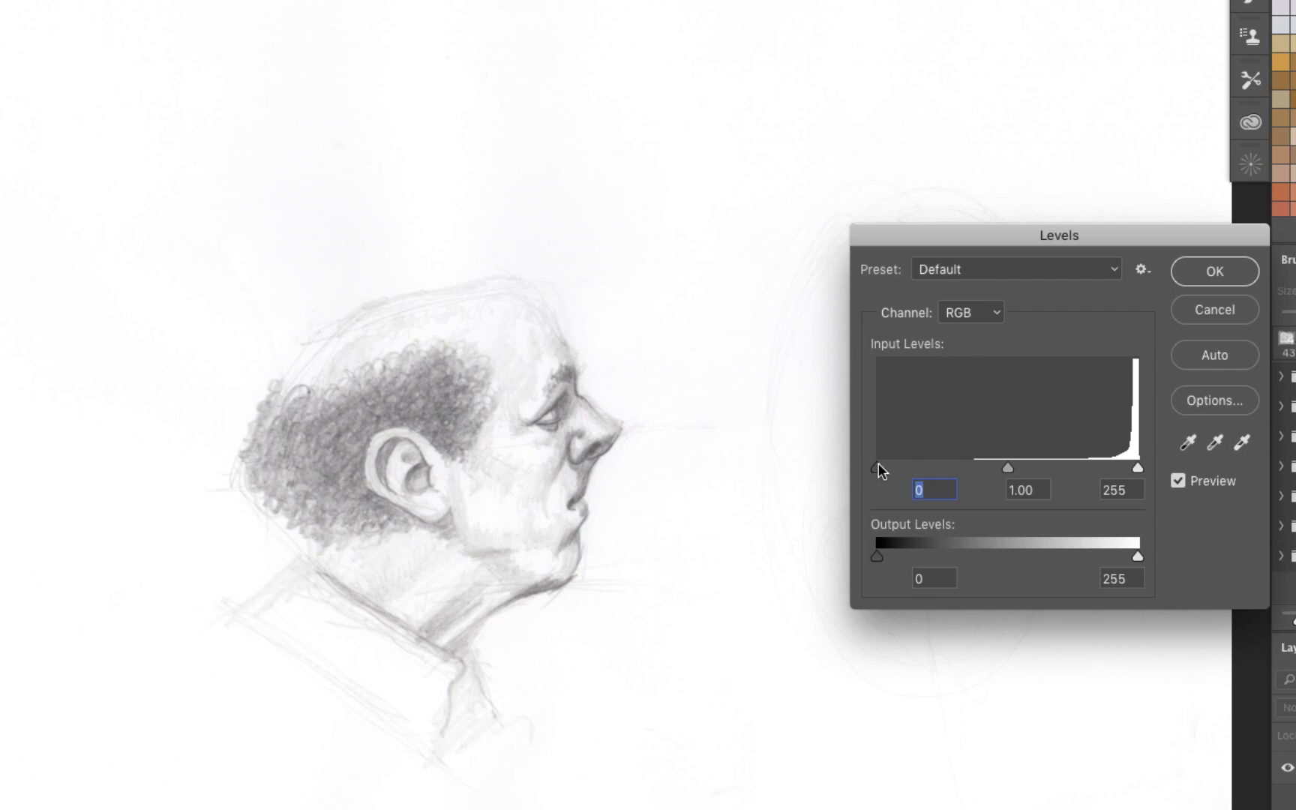
mouse_move(879, 466)
left_mouse_down()
mouse_move(982, 462)
mouse_move(808, 462)
left_mouse_up()
left_click(1240, 445)
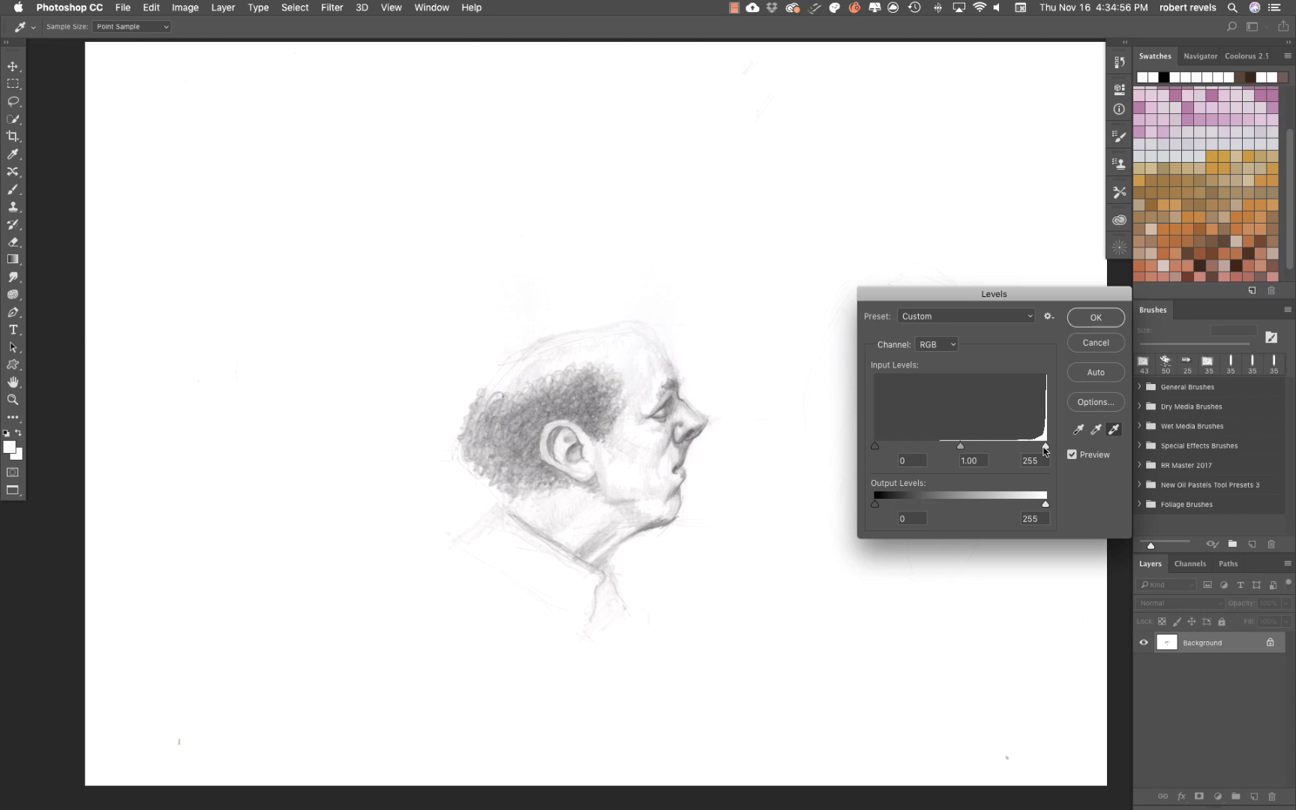
left_click_drag(1044, 448, 1042, 447)
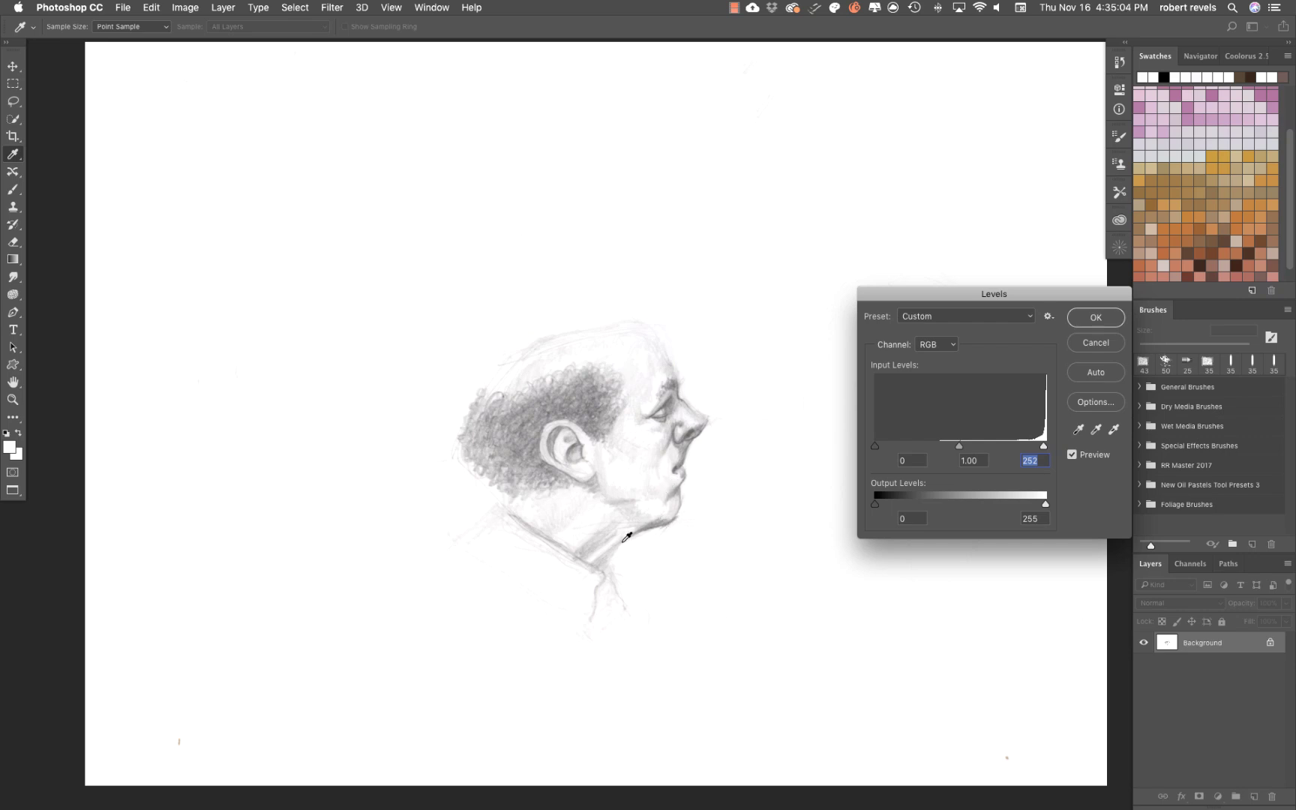
left_click(1099, 319)
Step: Lasso loosely around the head sketch, invert the selection and fill the surrounding paper with the white background color
key("b")
key("l")
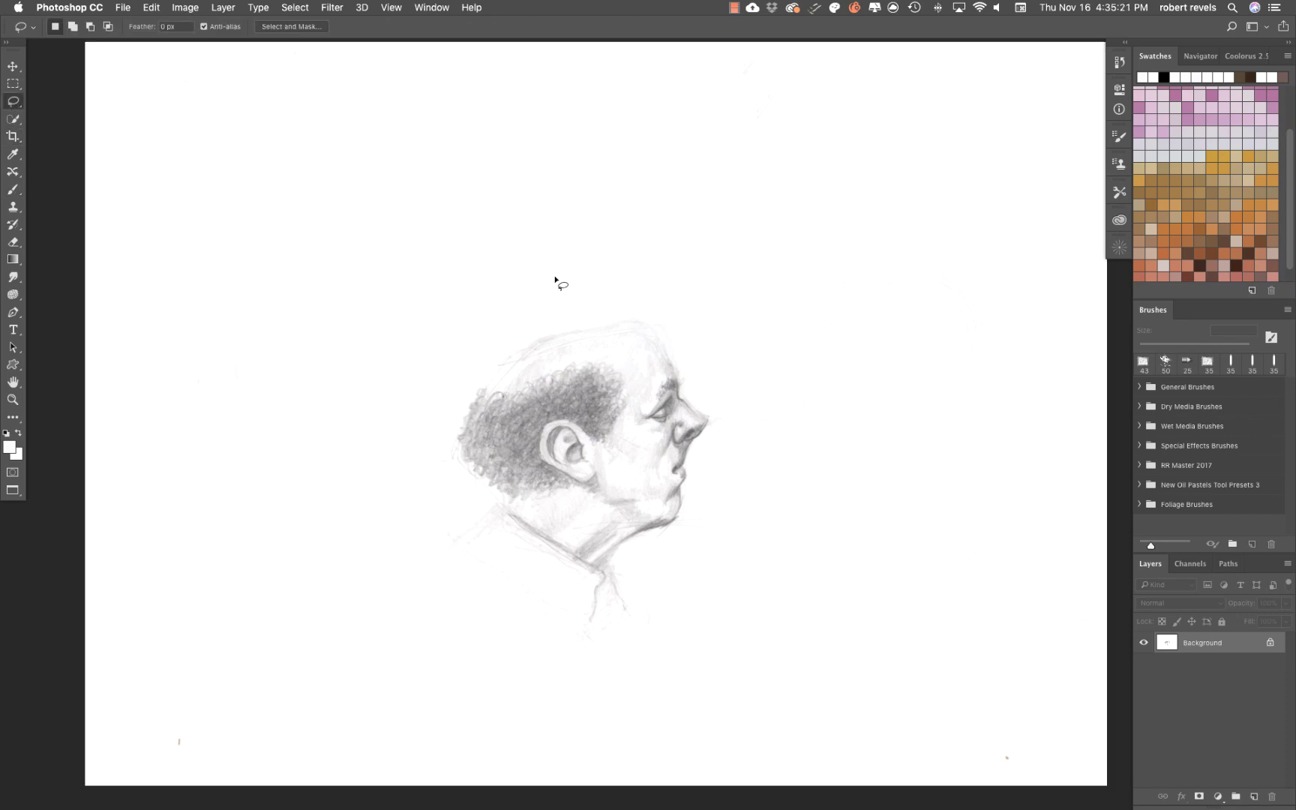
mouse_move(550, 281)
left_mouse_down()
mouse_move(484, 319)
mouse_move(388, 451)
mouse_move(373, 554)
mouse_move(473, 649)
mouse_move(569, 694)
mouse_move(792, 597)
mouse_move(749, 364)
mouse_move(650, 272)
mouse_move(545, 281)
left_mouse_up()
left_click(336, 13)
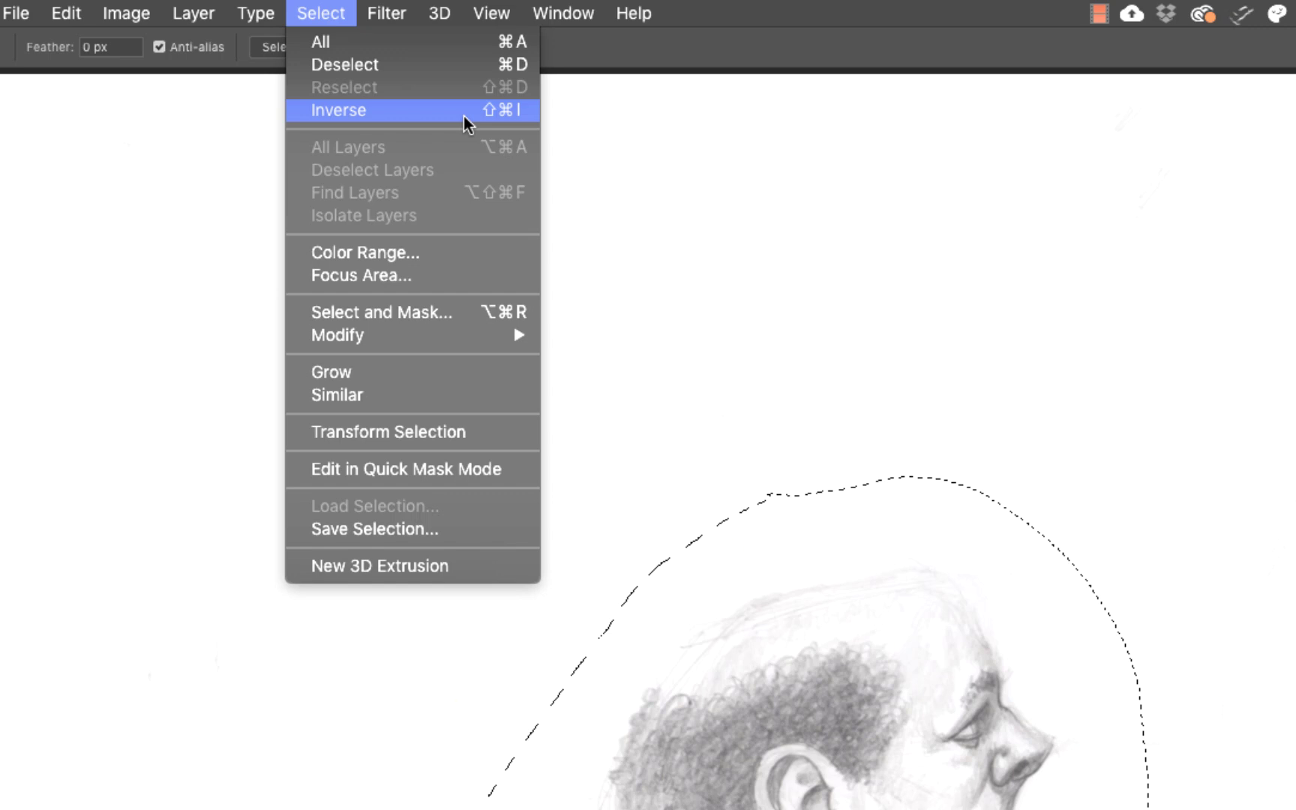
left_click(458, 110)
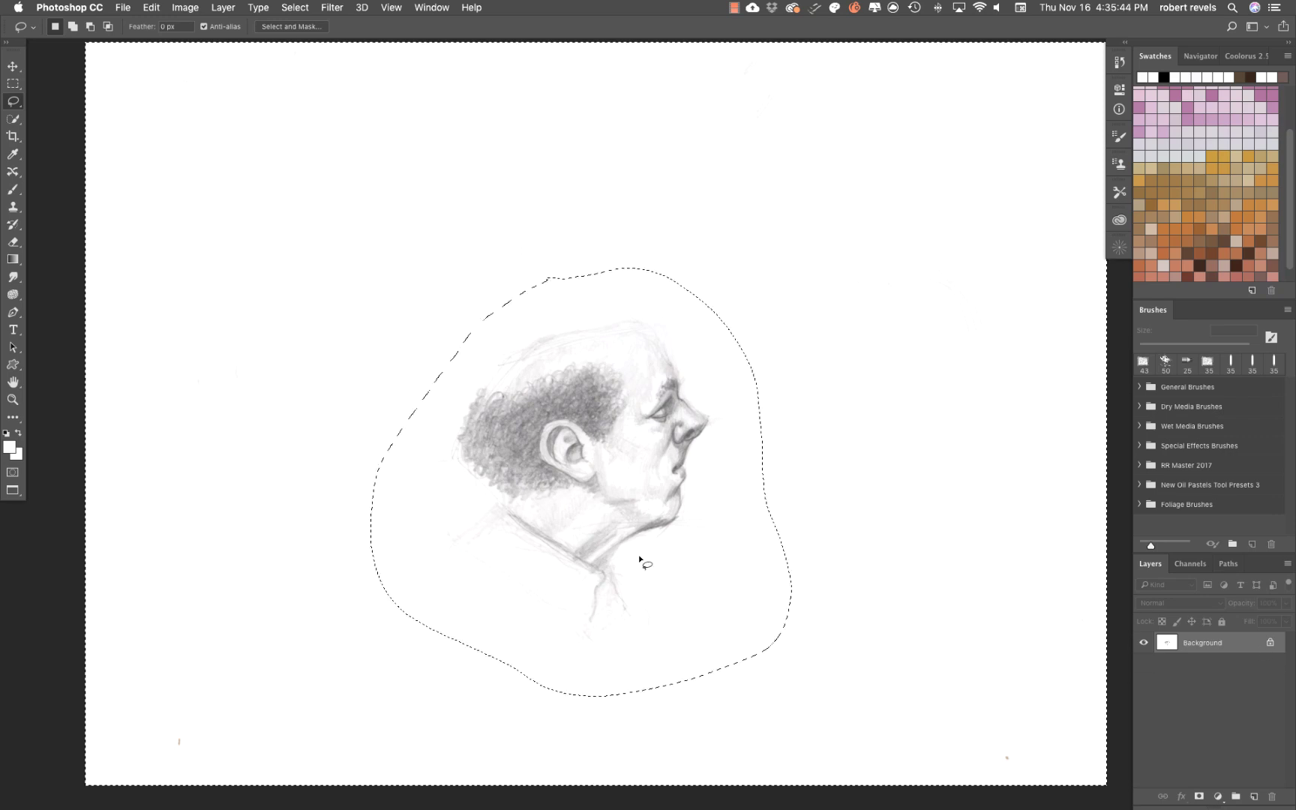
key("d")
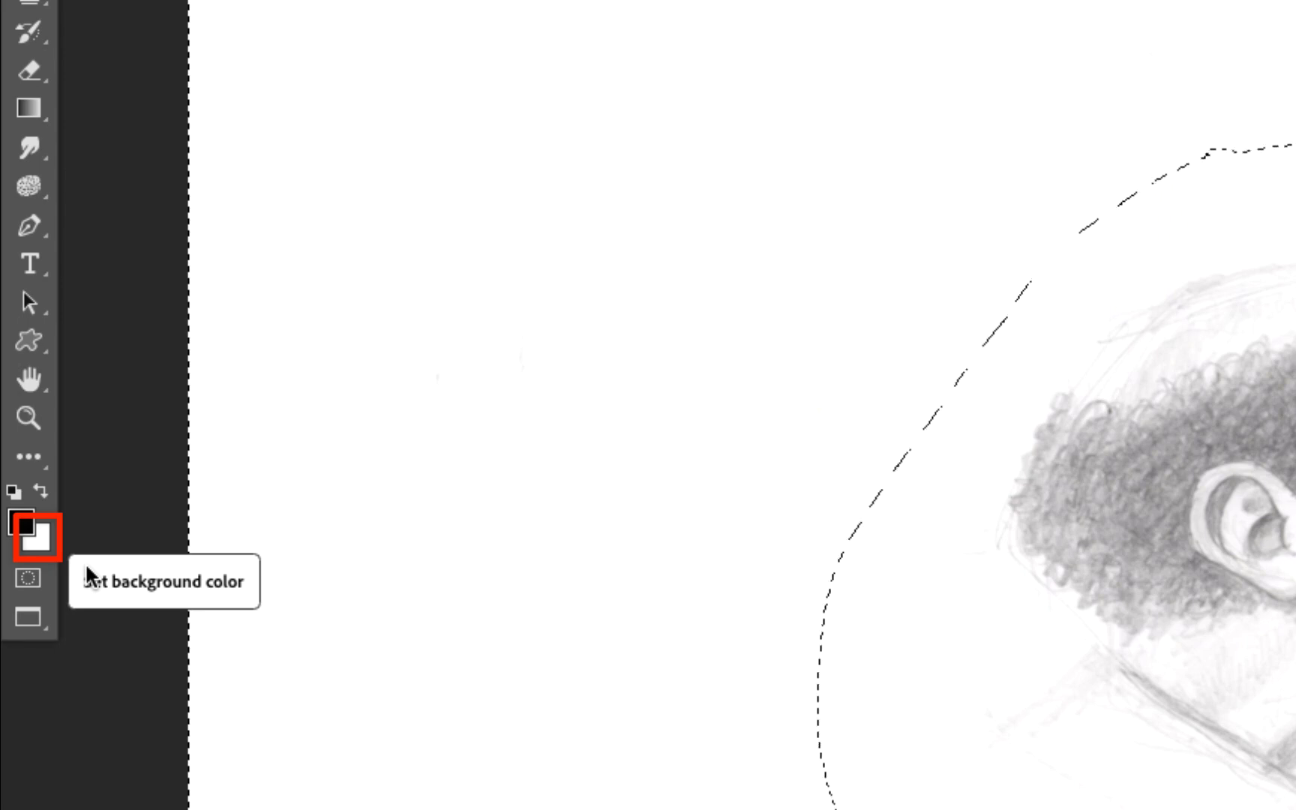
key("super+BackSpace")
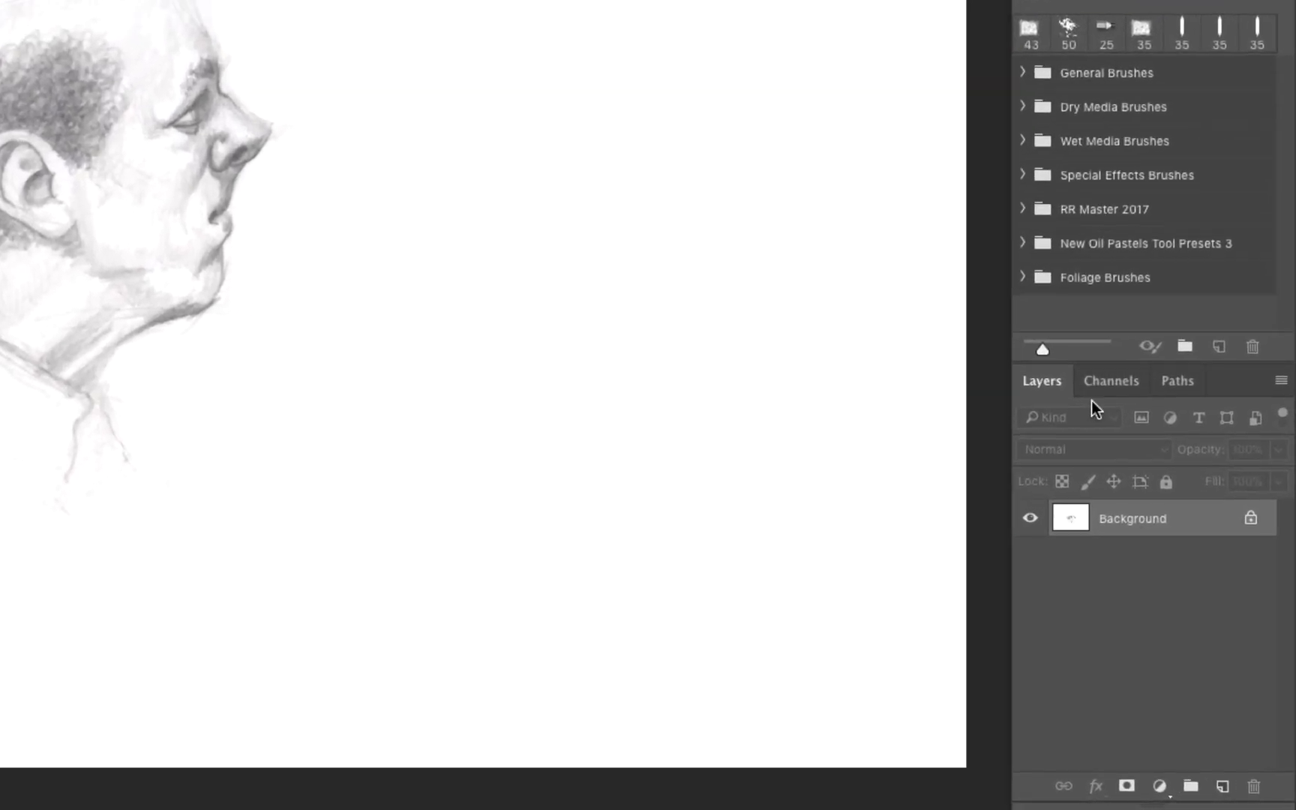
Step: Load the RGB channel's brightness as a selection and invert it so the dark pencil marks are selected
left_click(1110, 379)
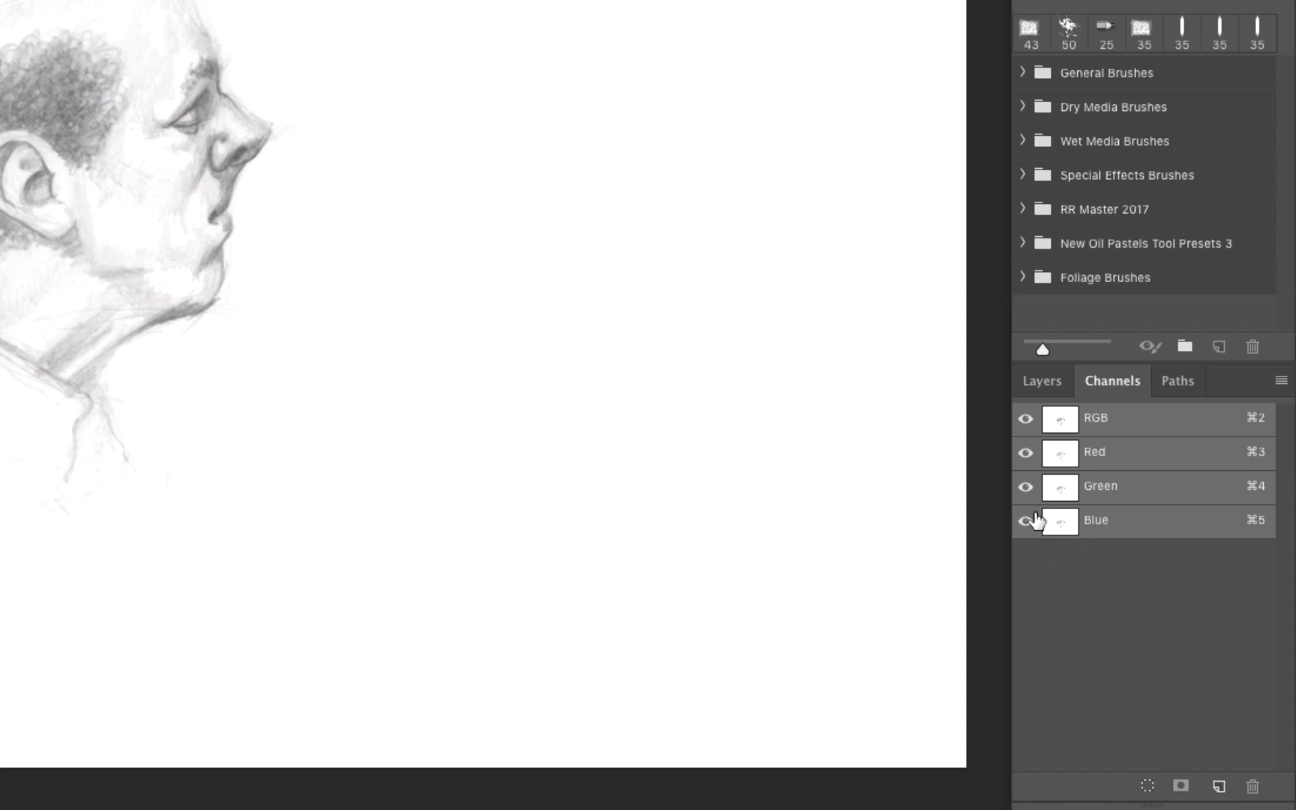
left_click(1064, 421, "super")
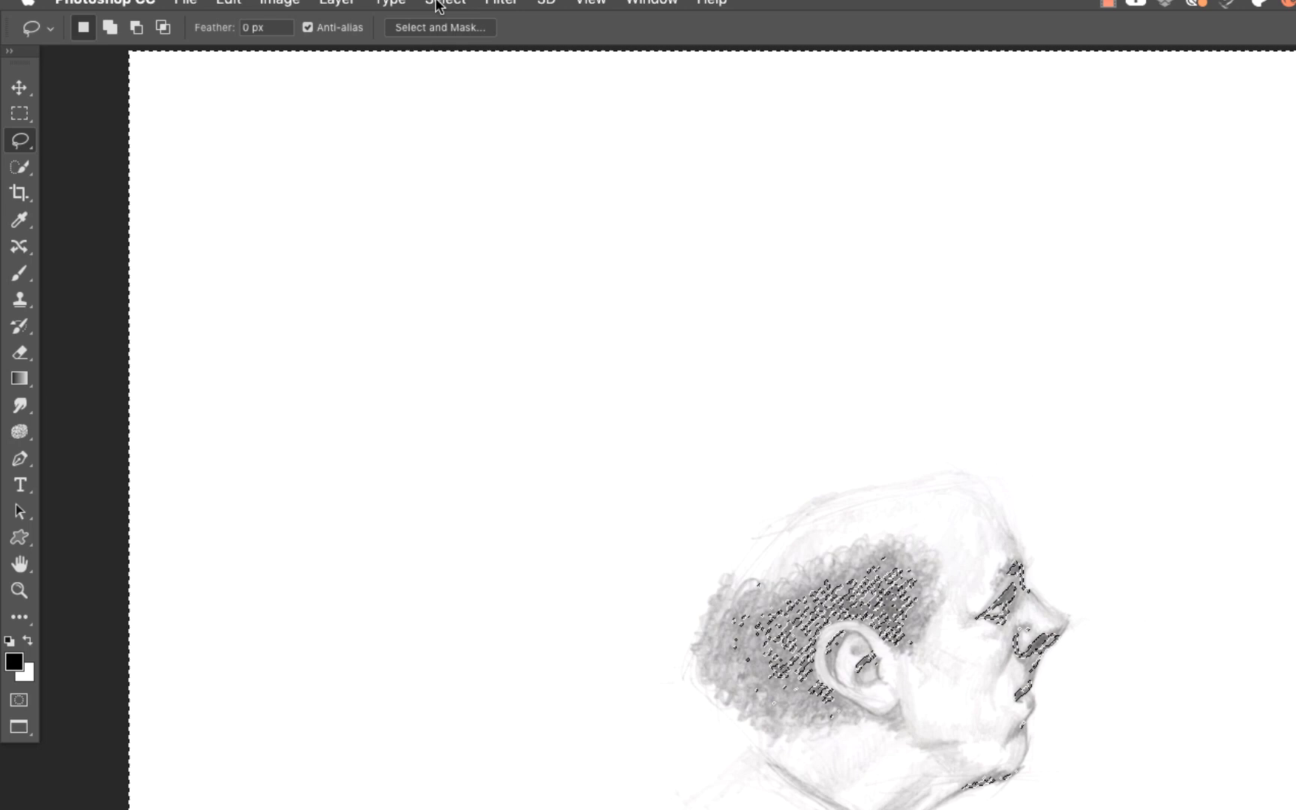
left_click(438, 4)
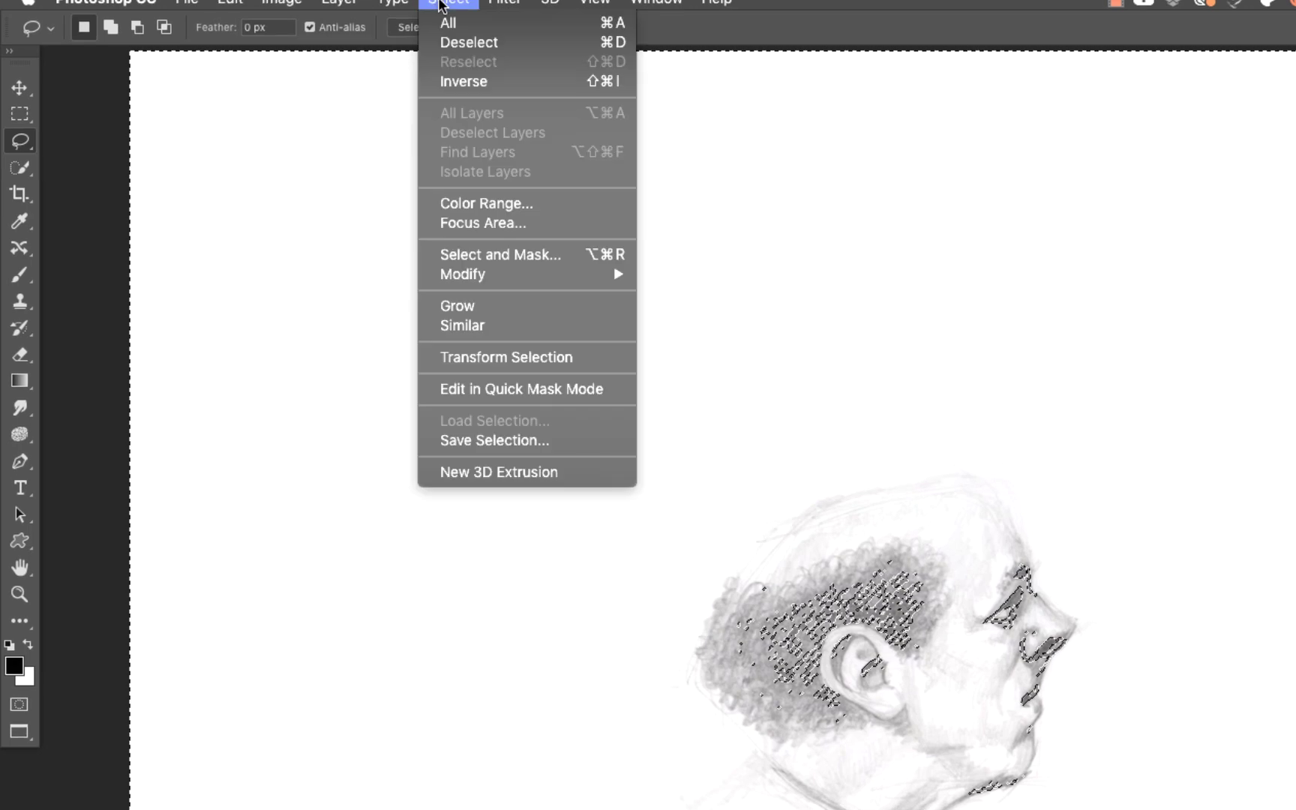
left_click(516, 81)
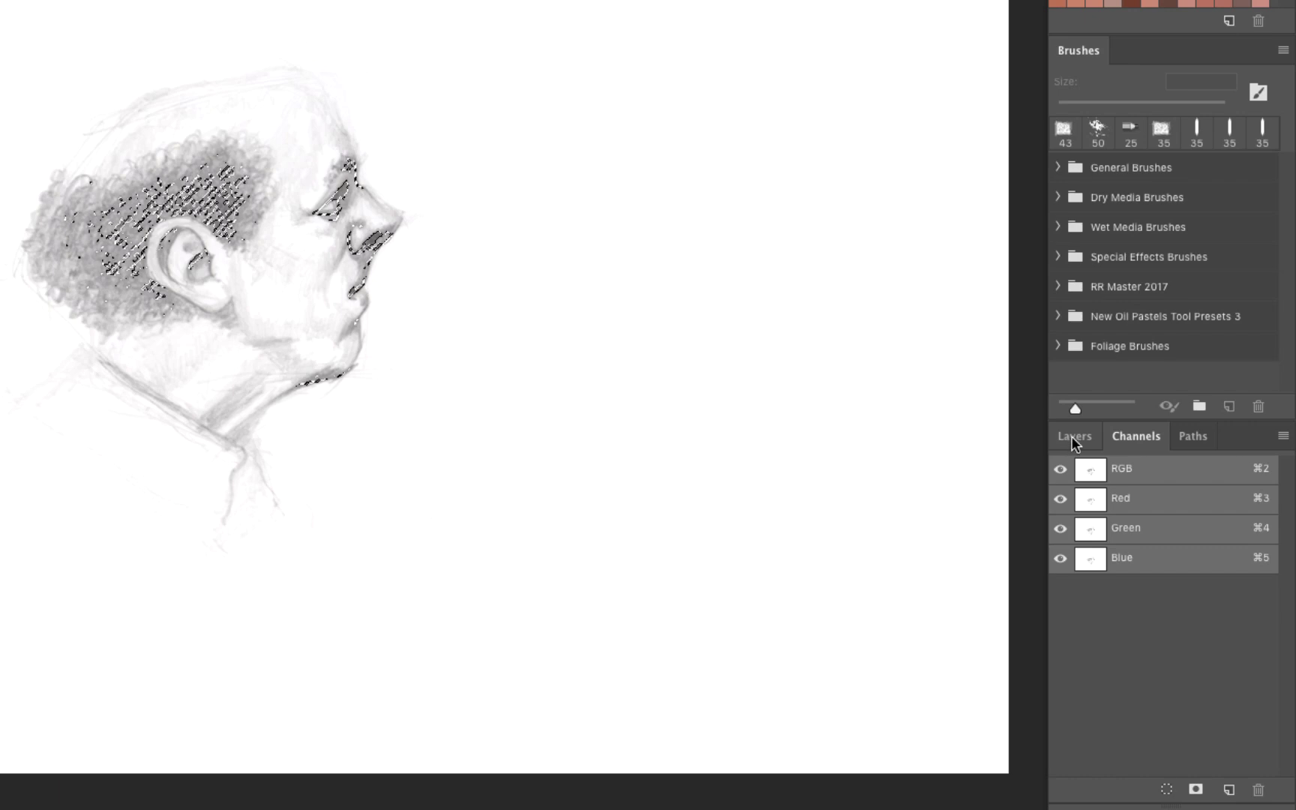
Step: Fill the selected pencil marks with black on a new layer, deselect, and check the result with the Background hidden temporarily
left_click(1074, 438)
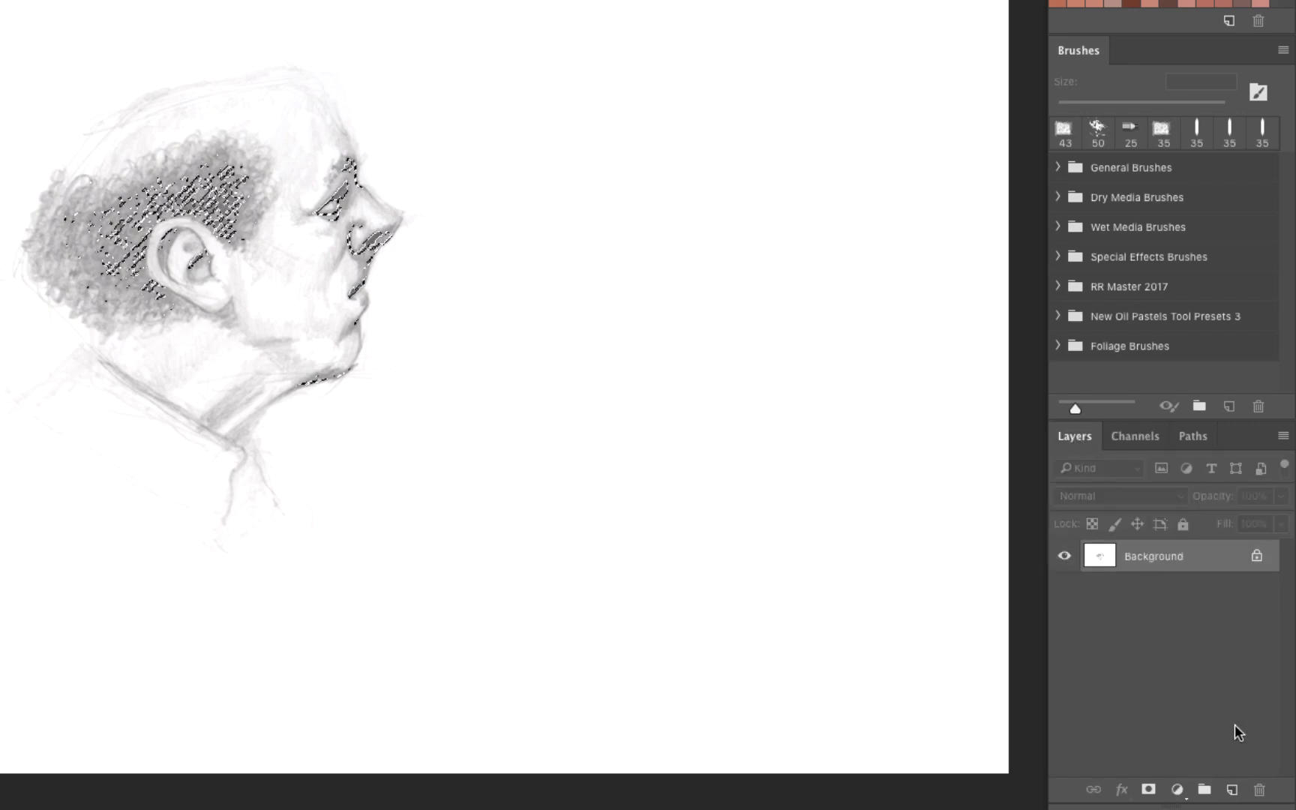
left_click(1232, 790)
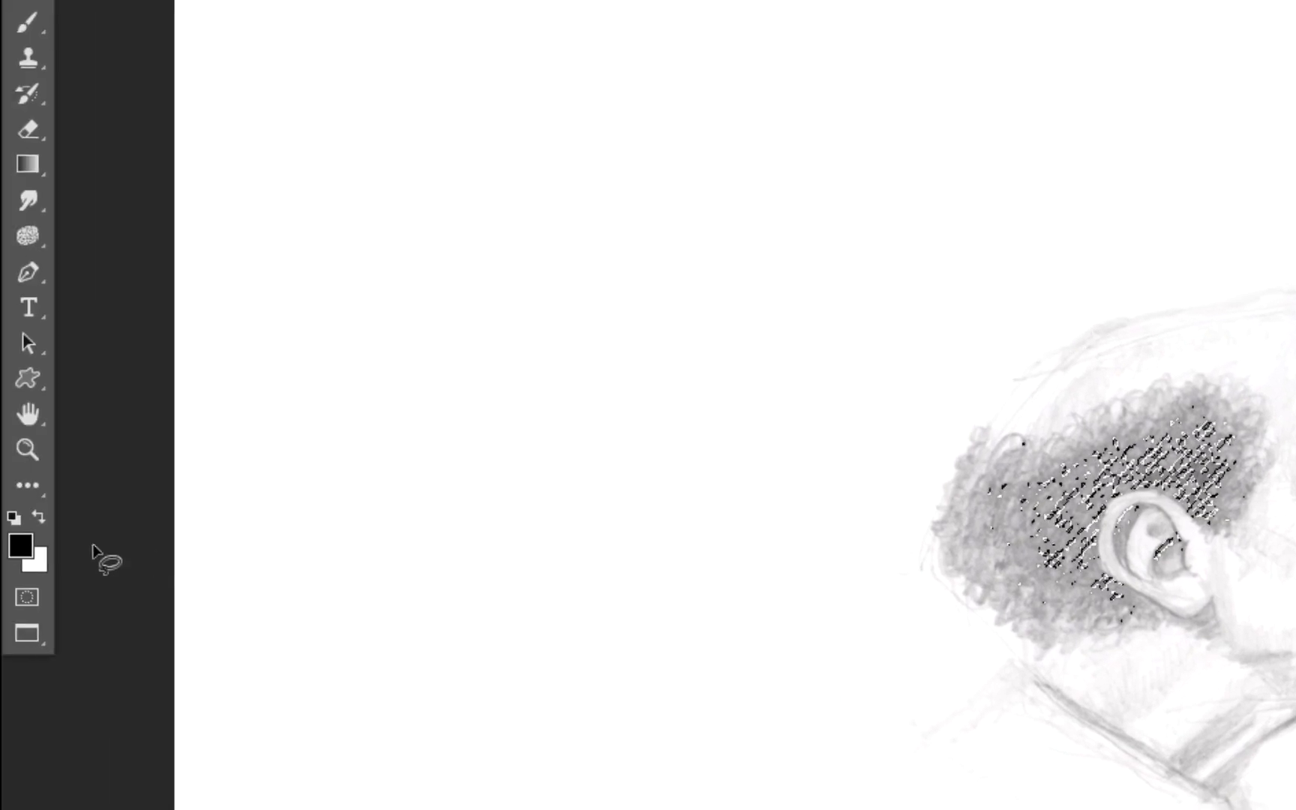
key("alt+BackSpace")
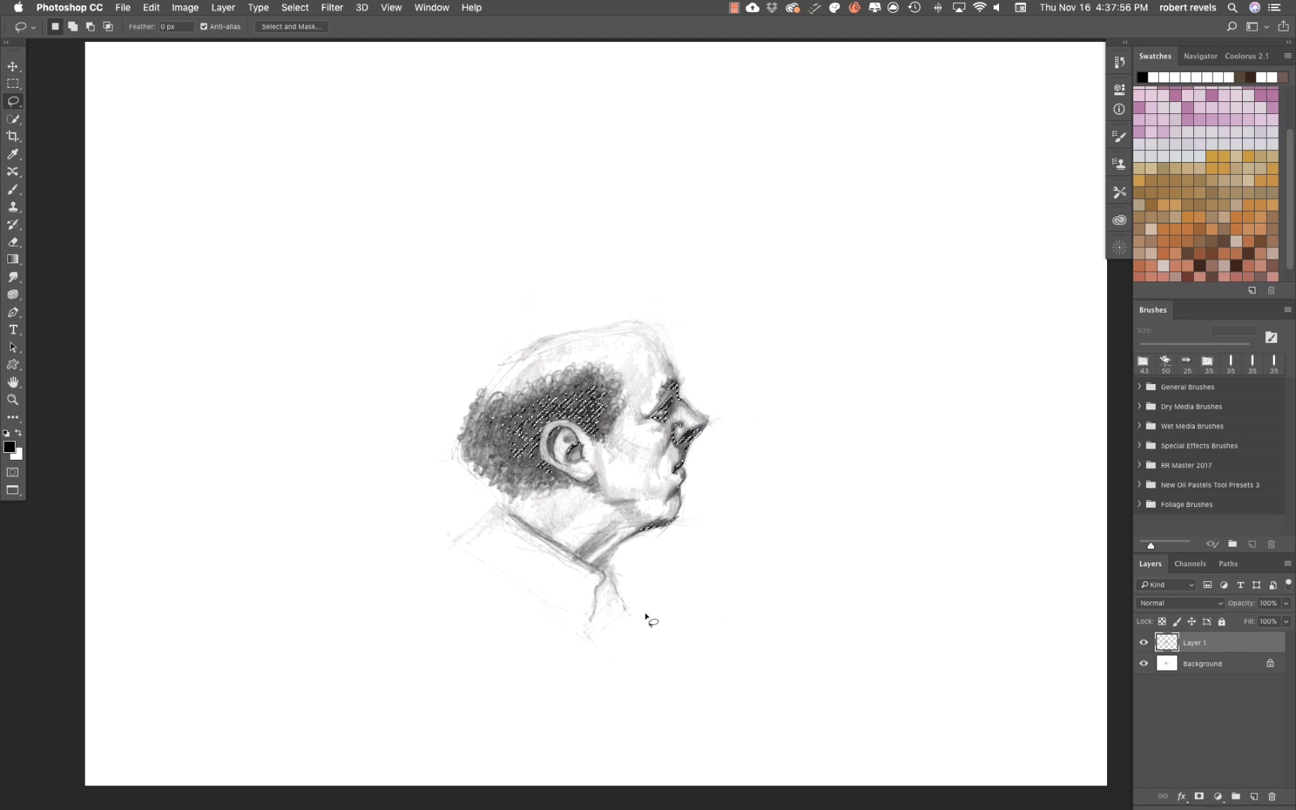
left_click(295, 8)
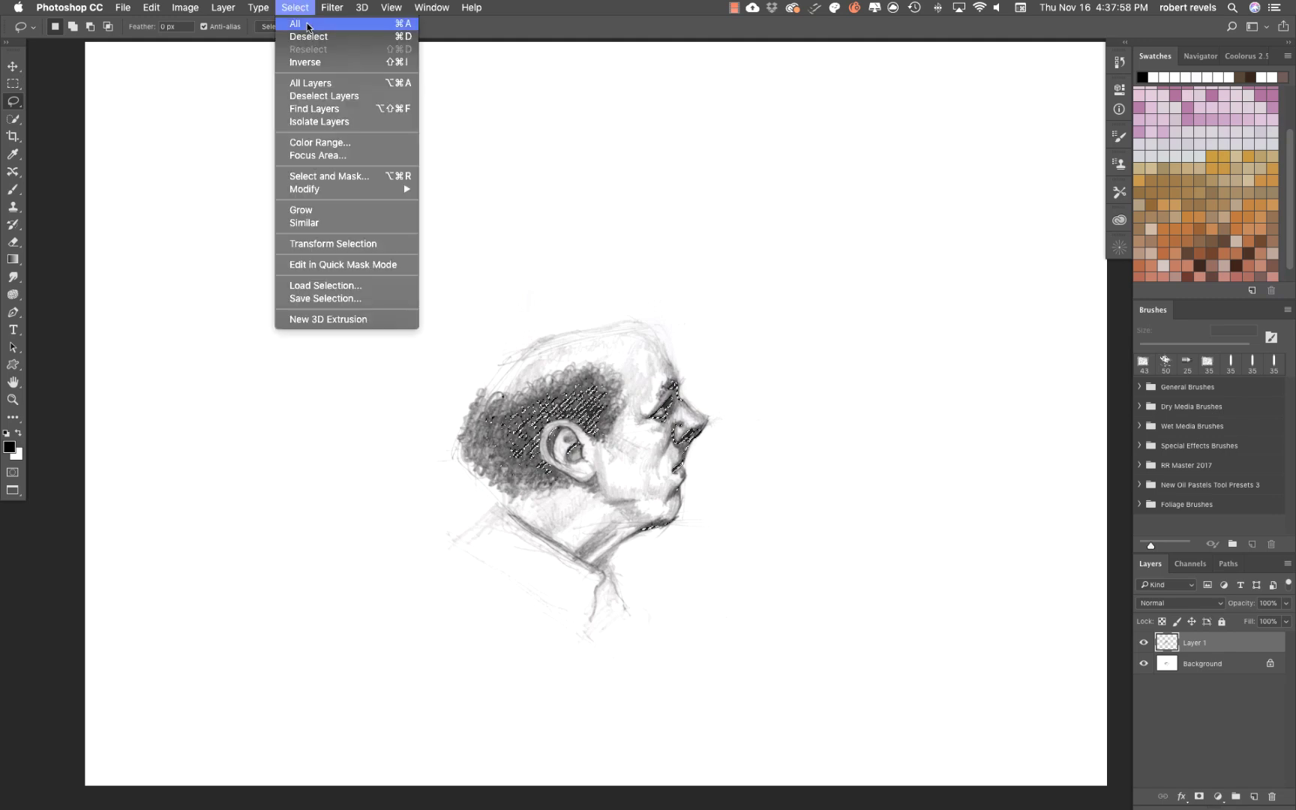
left_click(308, 36)
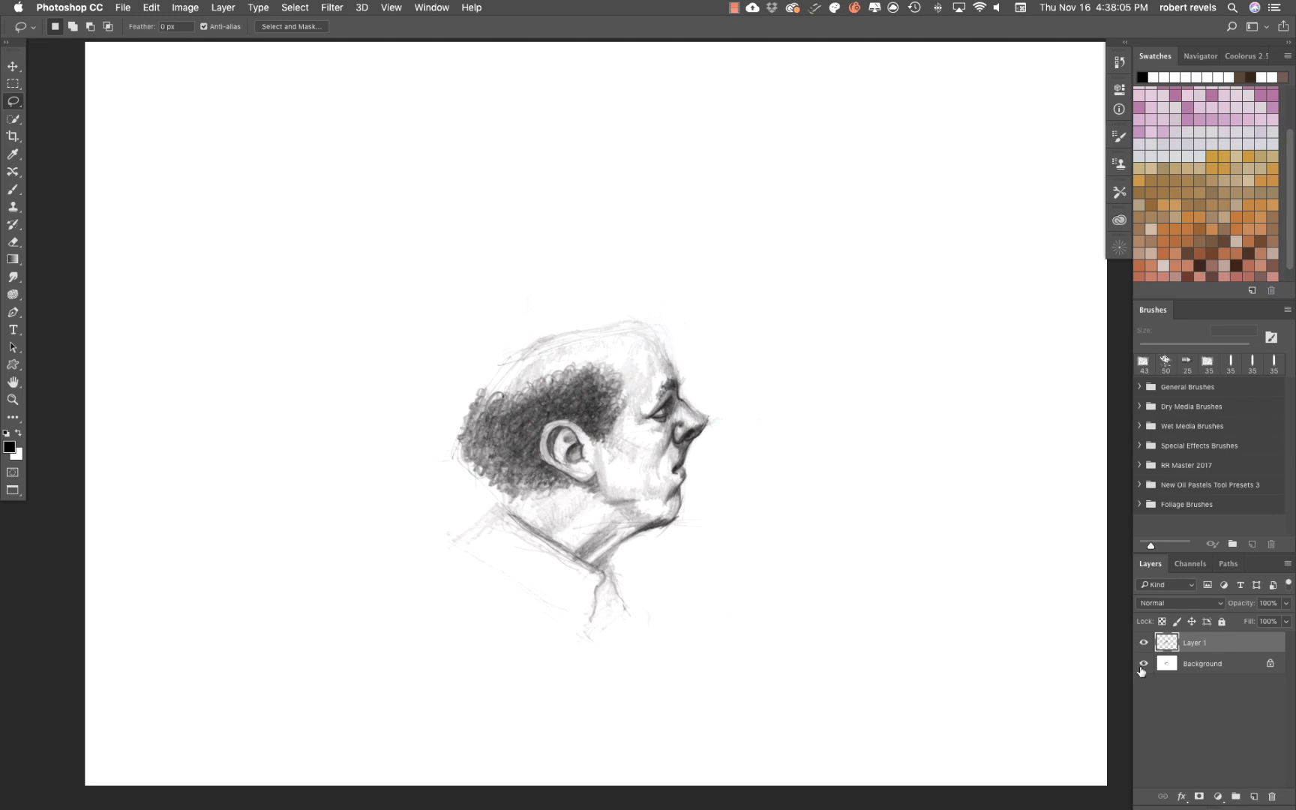
left_click(1143, 665)
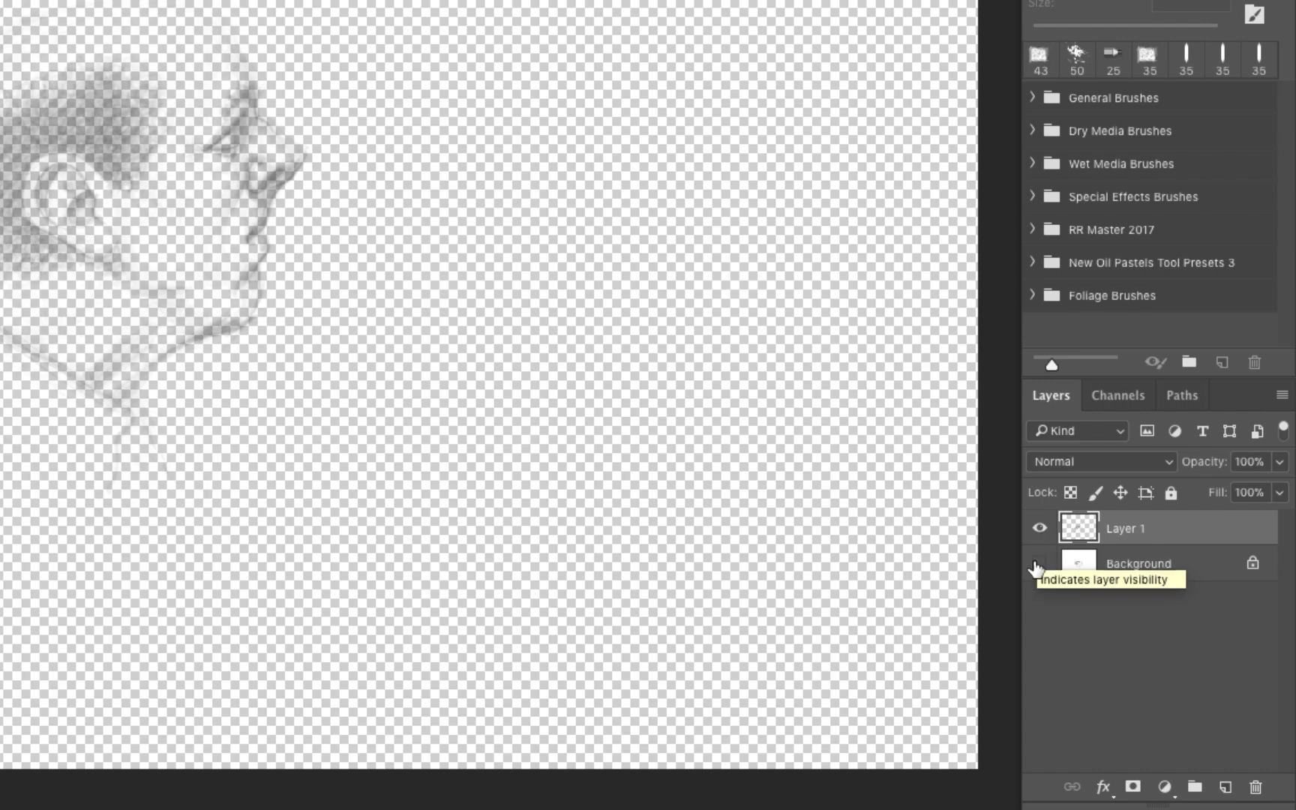
left_click(1037, 565)
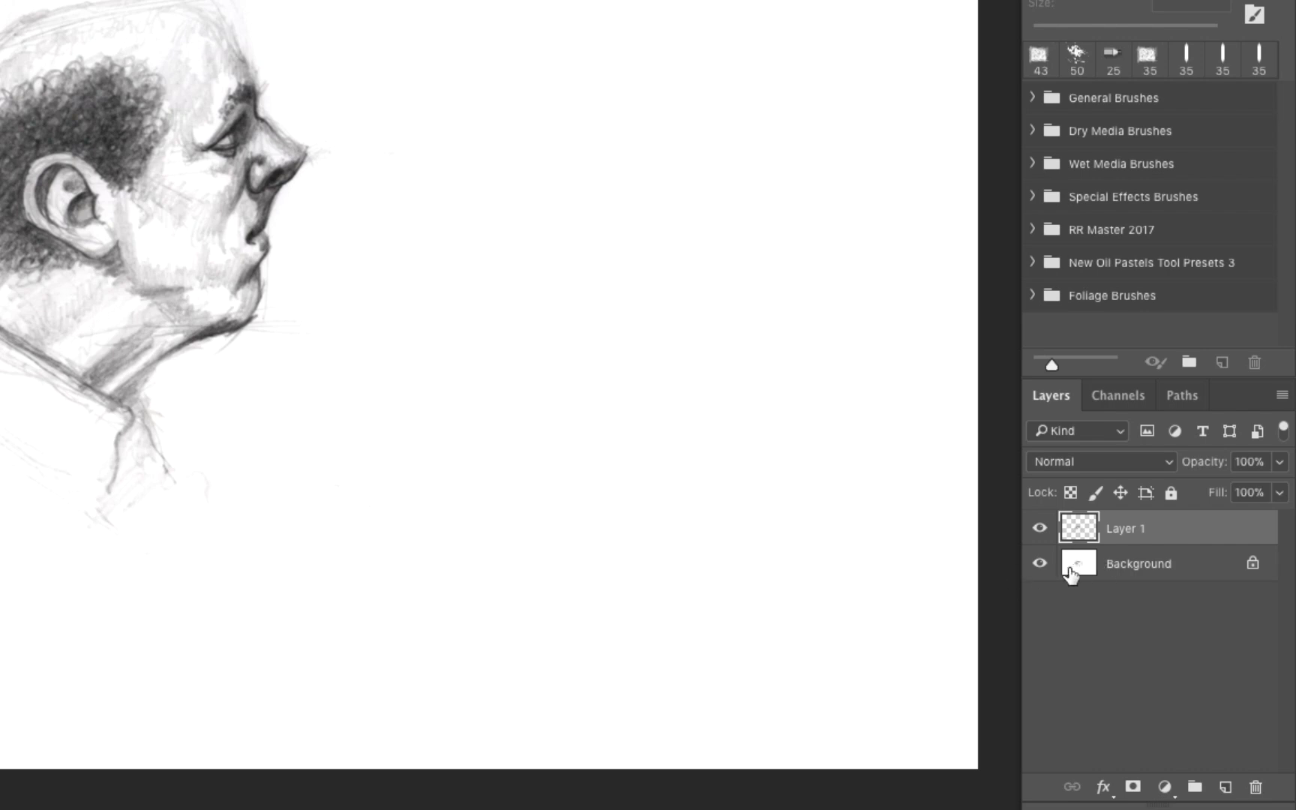
Step: Add a new layer directly above the Background and fill it with white
left_click(1117, 566)
left_click(1225, 787)
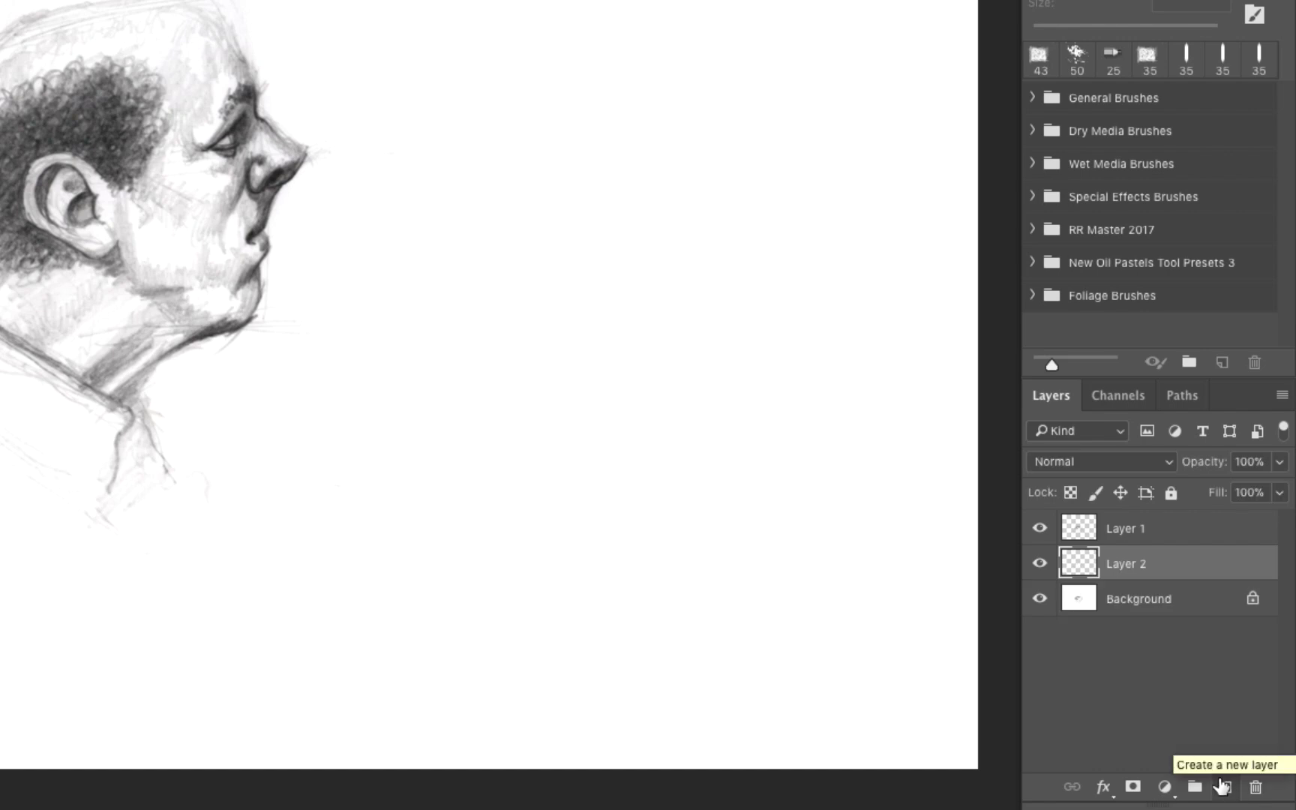
key("super+BackSpace")
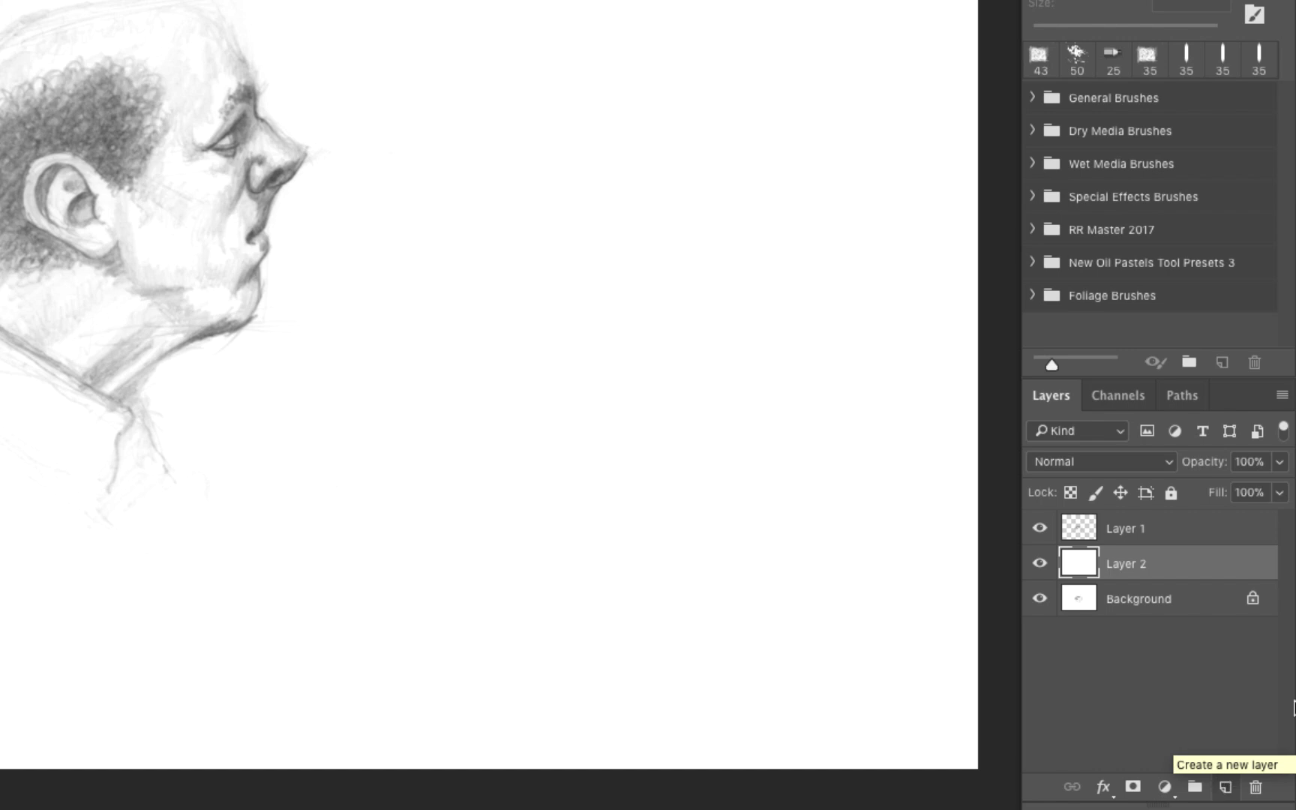
Step: Shift the line drawing on Layer 1 about 0.12 in right and 0.42 in up, and inspect it with the lower layers temporarily hidden
left_click(1174, 531)
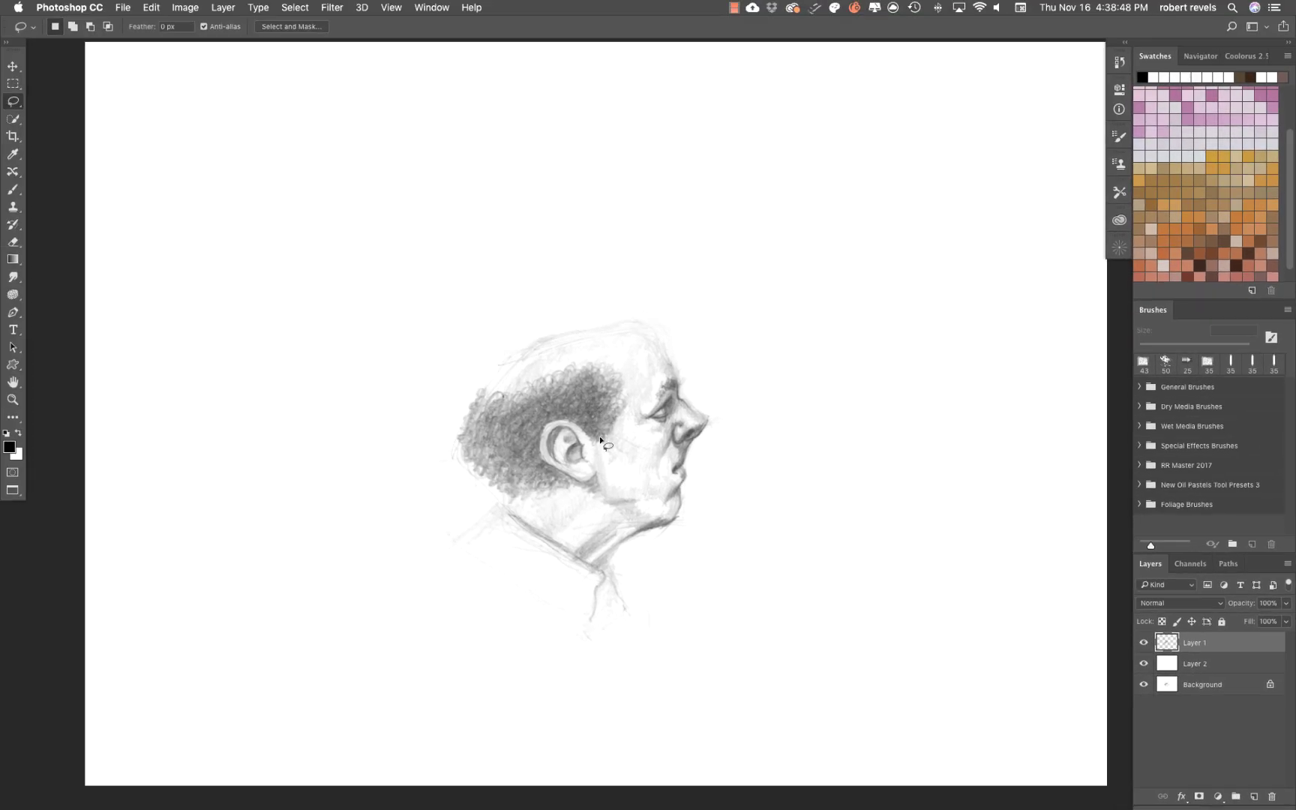
mouse_move(566, 429)
left_mouse_down()
mouse_move(540, 370)
mouse_move(675, 348)
mouse_move(583, 392)
left_mouse_up()
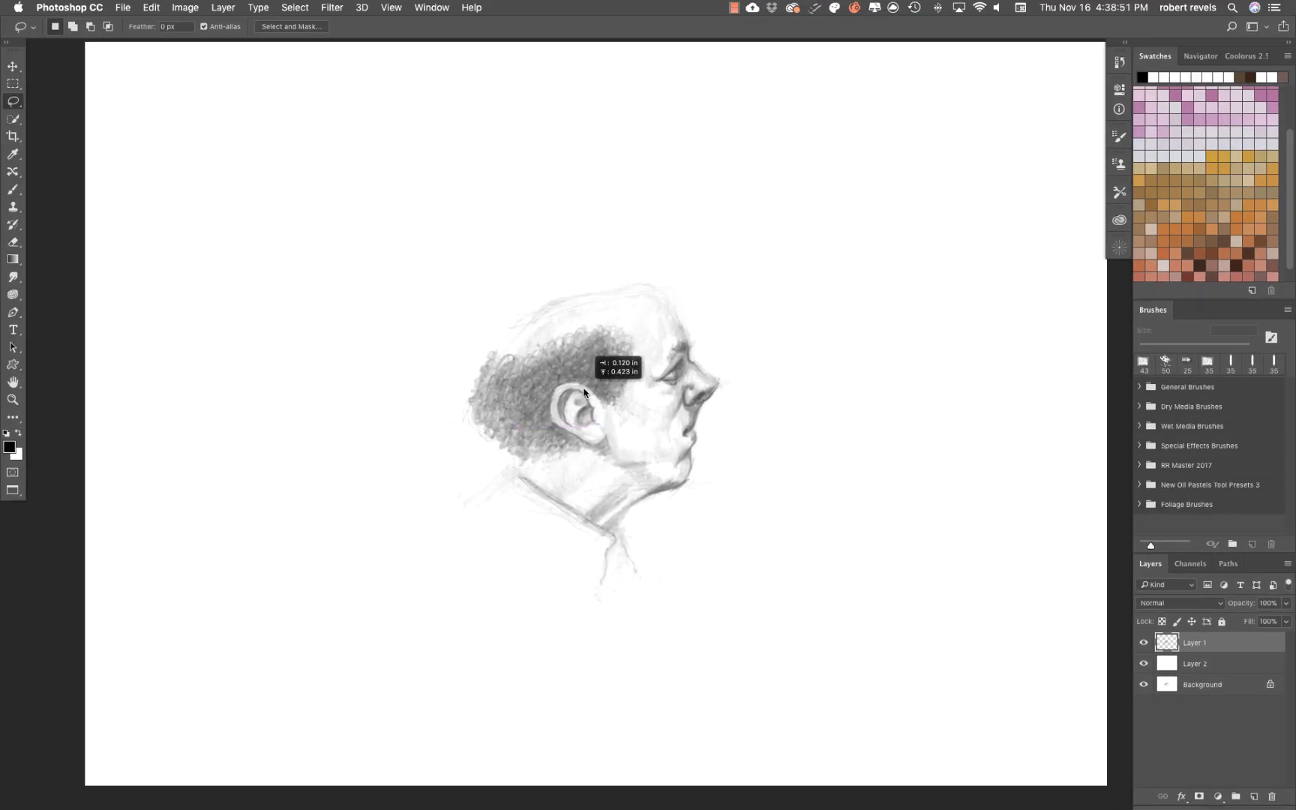
left_click(1144, 664)
left_click(1143, 685)
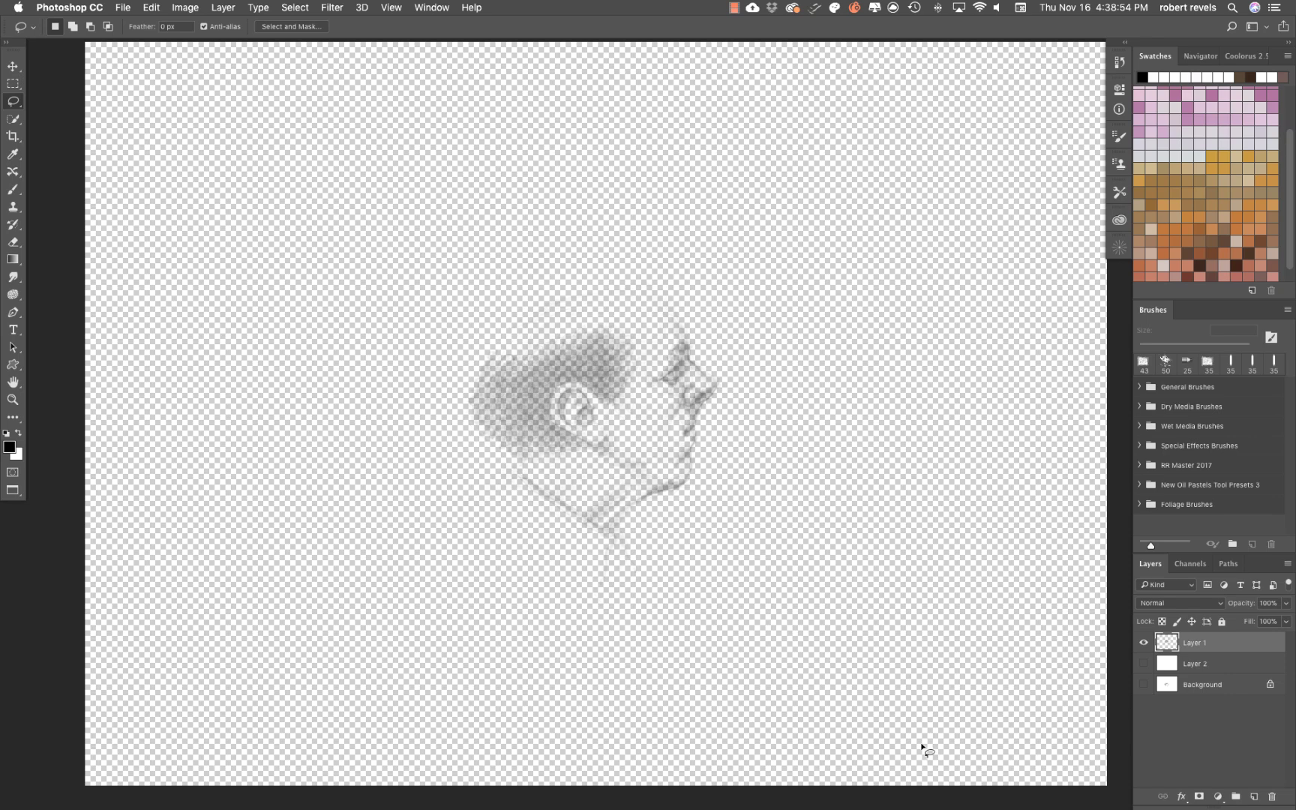
left_click(1144, 685)
left_click(1144, 665)
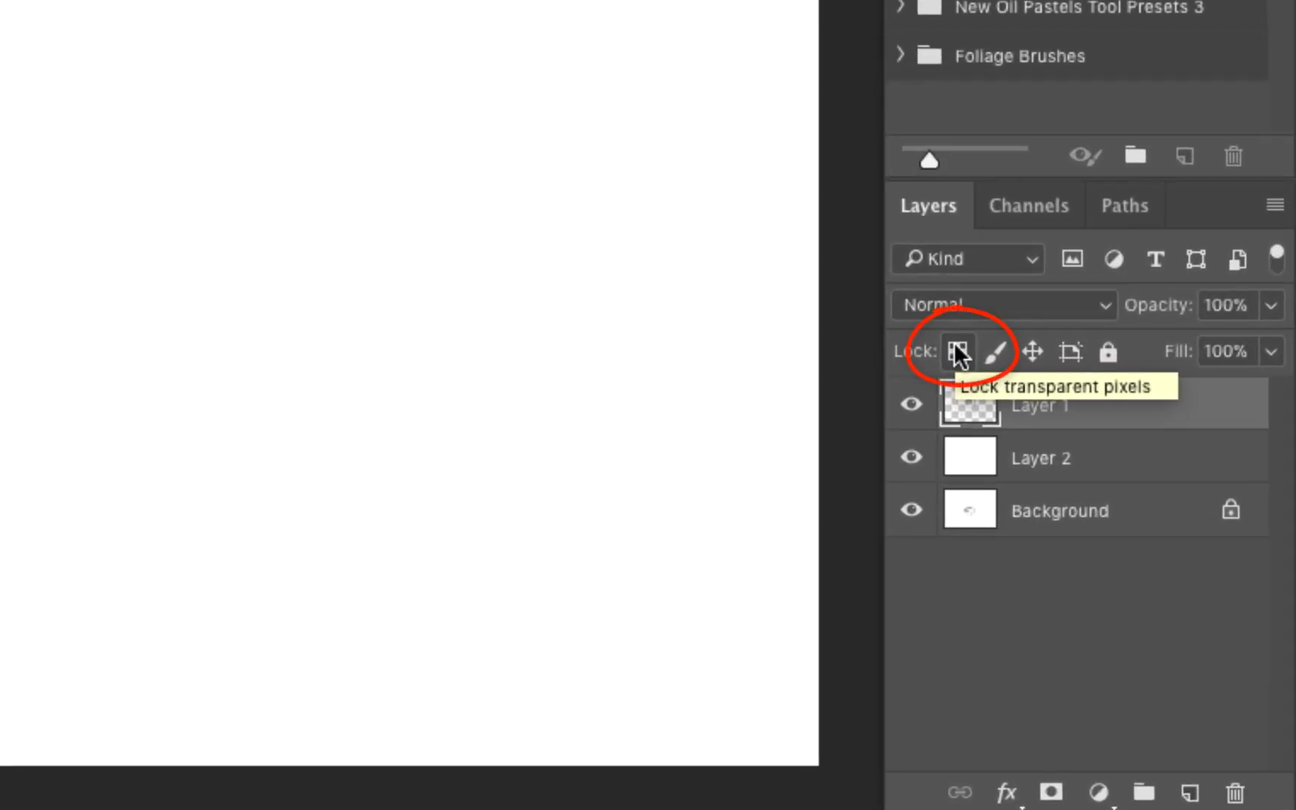
Step: Lock Layer 1's transparent pixels and brush reddish brown over the facial lines, using 0% smoothing and a 359 px brush
left_click(958, 352)
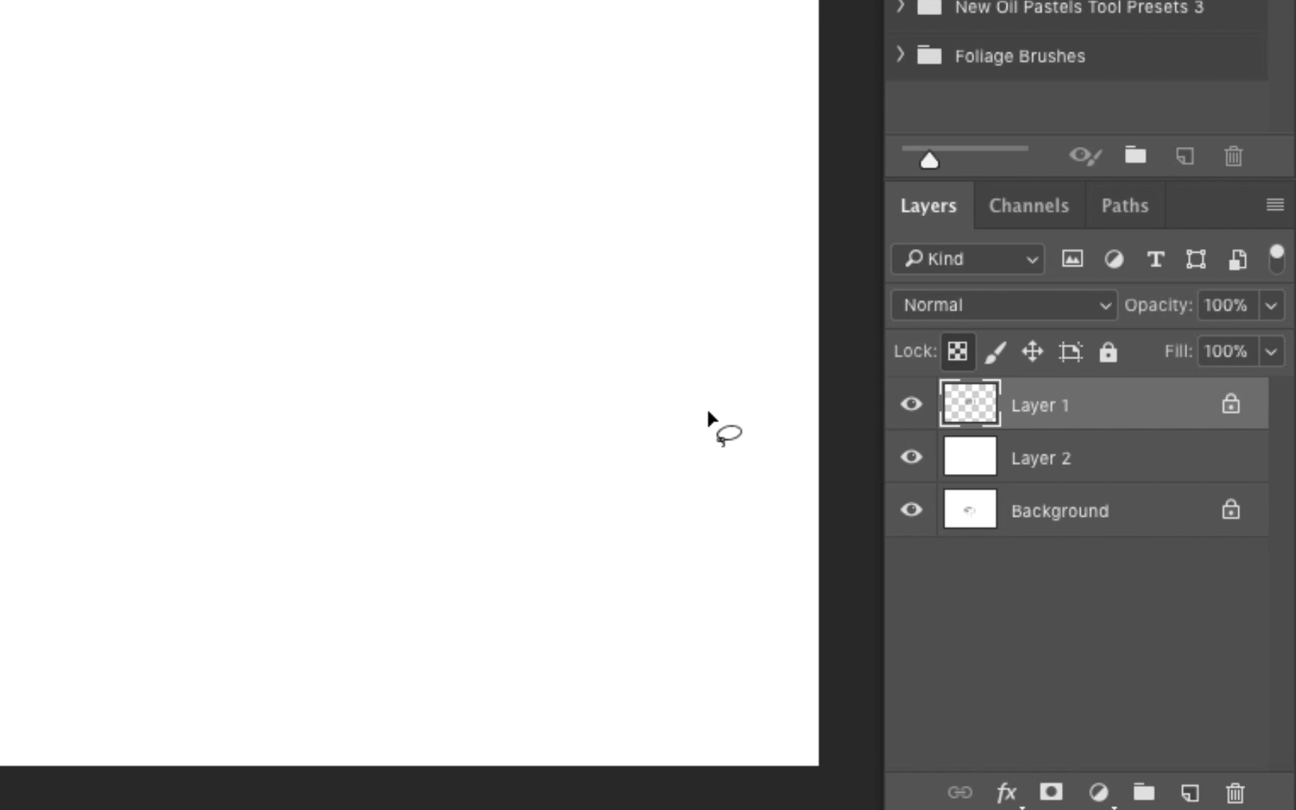
key("b")
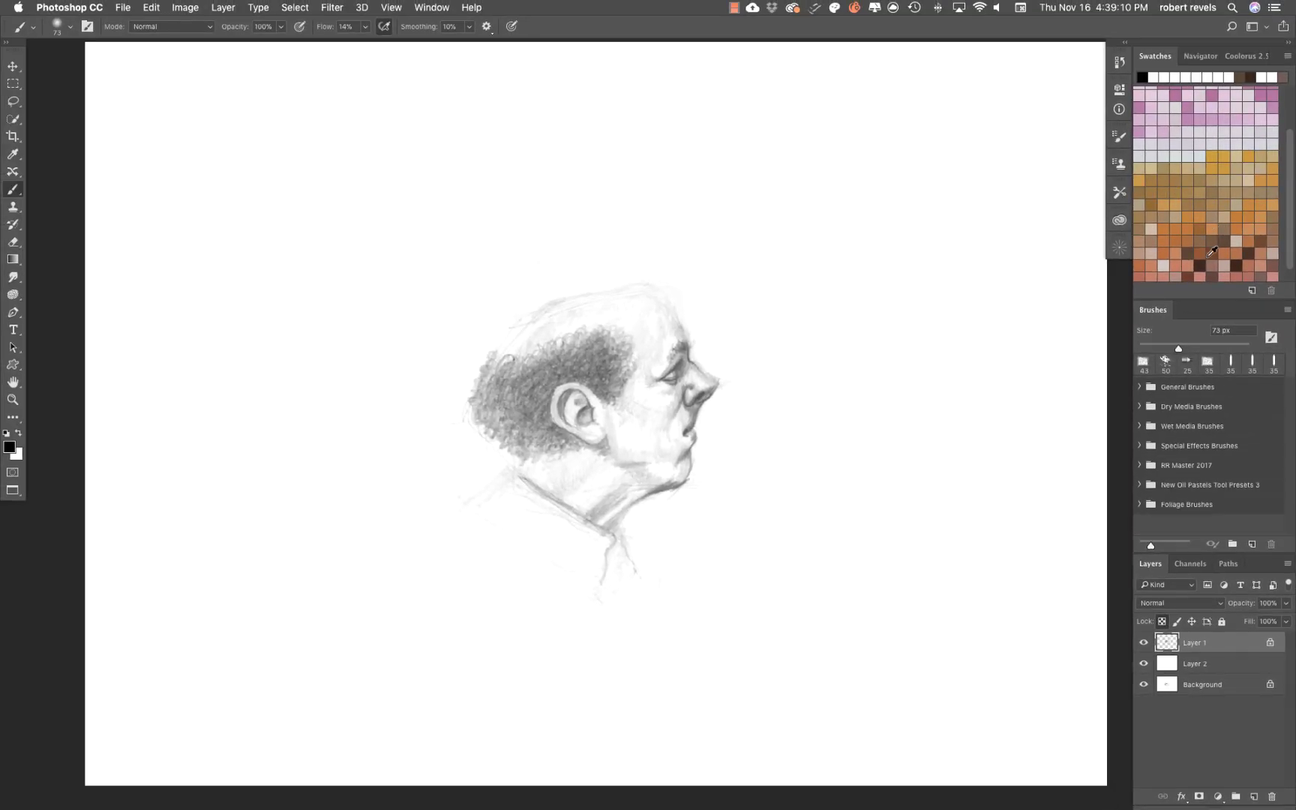
left_click(1212, 252)
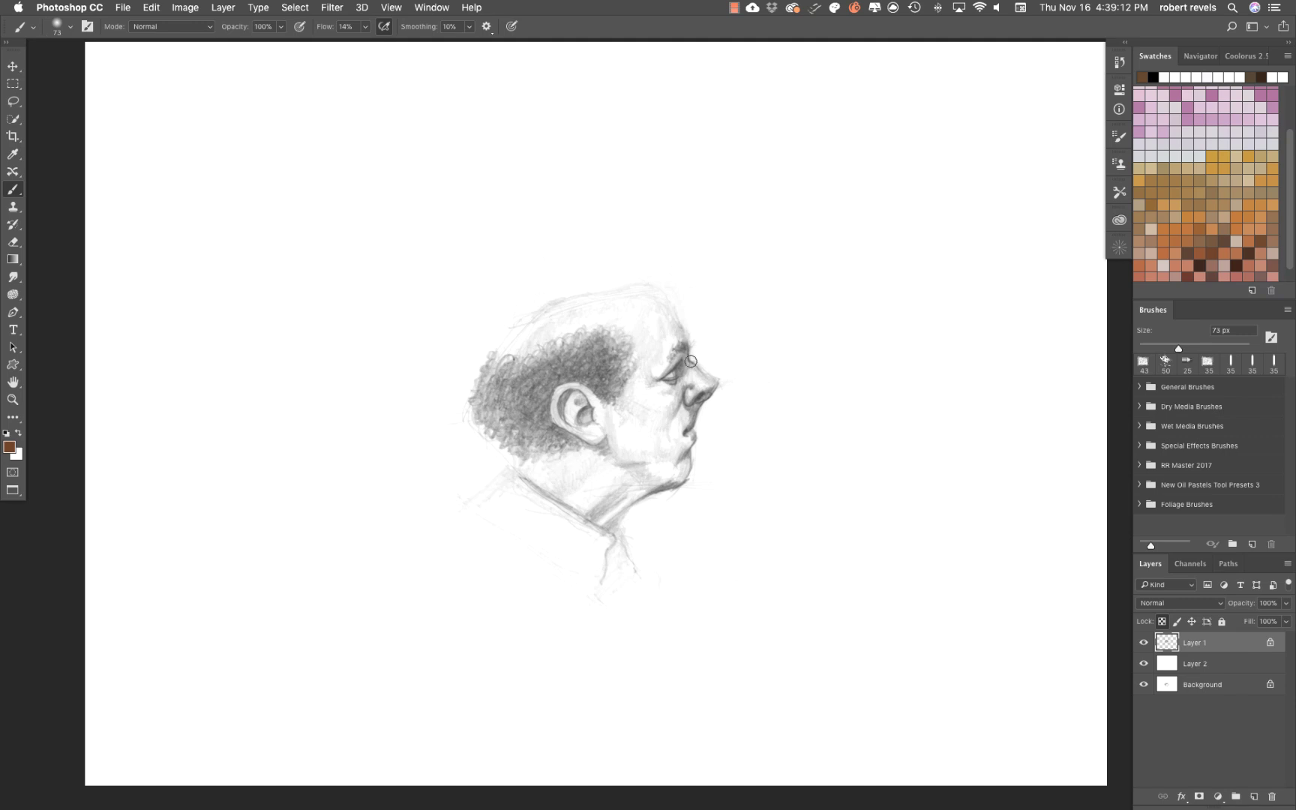
mouse_move(704, 389)
left_mouse_down()
mouse_move(699, 408)
mouse_move(711, 362)
left_mouse_up()
left_click(470, 29)
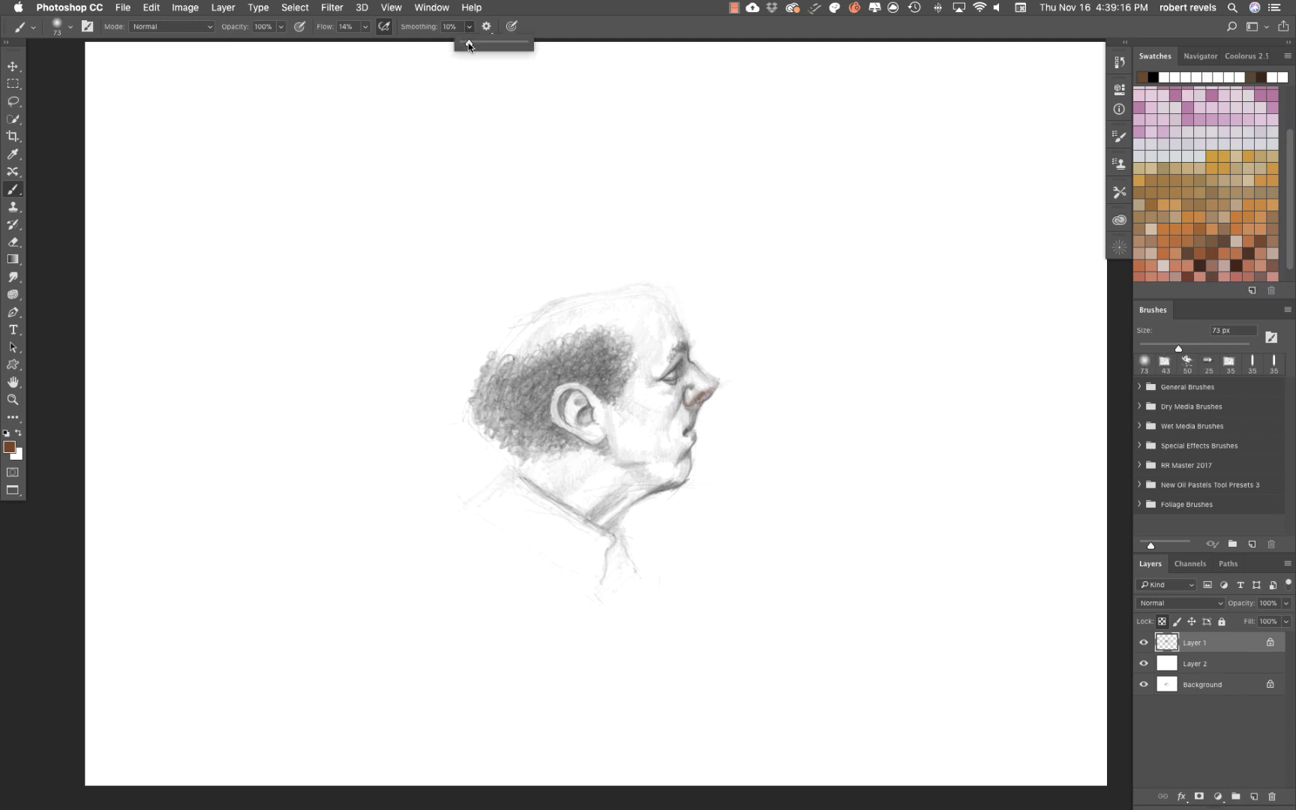
left_click_drag(470, 45, 436, 44)
mouse_move(624, 375)
left_mouse_down()
mouse_move(671, 367)
mouse_move(642, 448)
mouse_move(662, 342)
left_mouse_up()
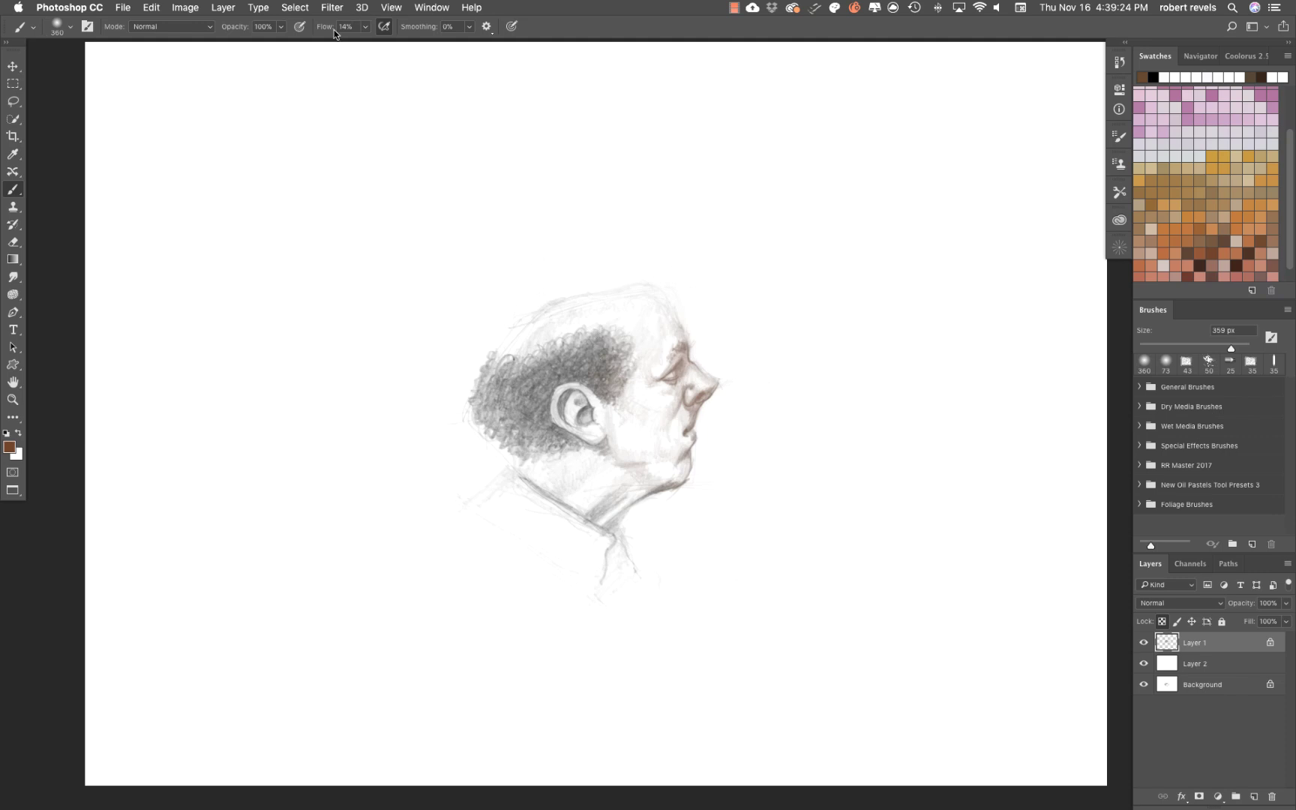
Step: Set the brush flow to 100% and recolor the whole head sketch reddish brown, with a darker brown across the hair and face
left_click(365, 30)
left_click_drag(364, 46, 507, 53)
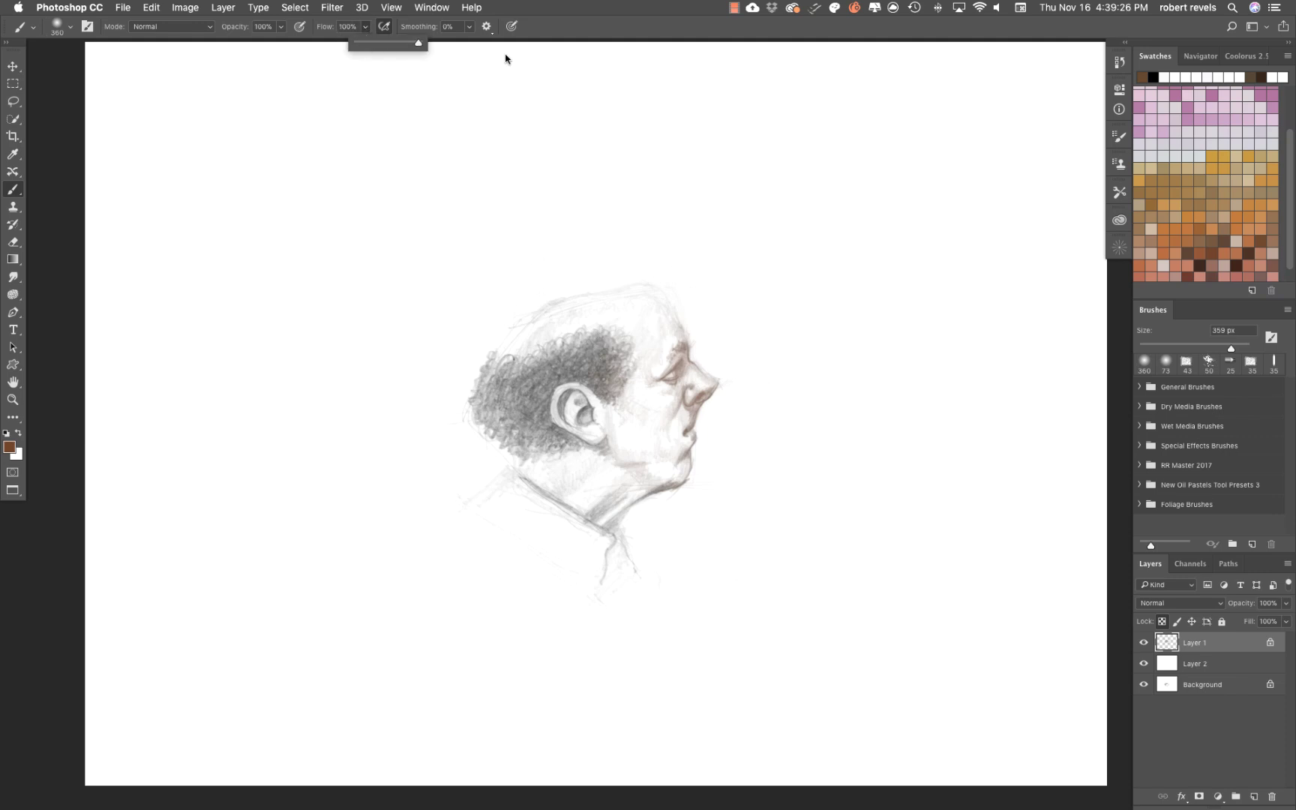
mouse_move(652, 304)
left_mouse_down()
mouse_move(492, 391)
mouse_move(540, 337)
left_mouse_up()
mouse_move(600, 495)
left_mouse_down()
mouse_move(593, 443)
mouse_move(553, 430)
mouse_move(521, 454)
mouse_move(603, 588)
mouse_move(606, 535)
mouse_move(461, 446)
left_mouse_up()
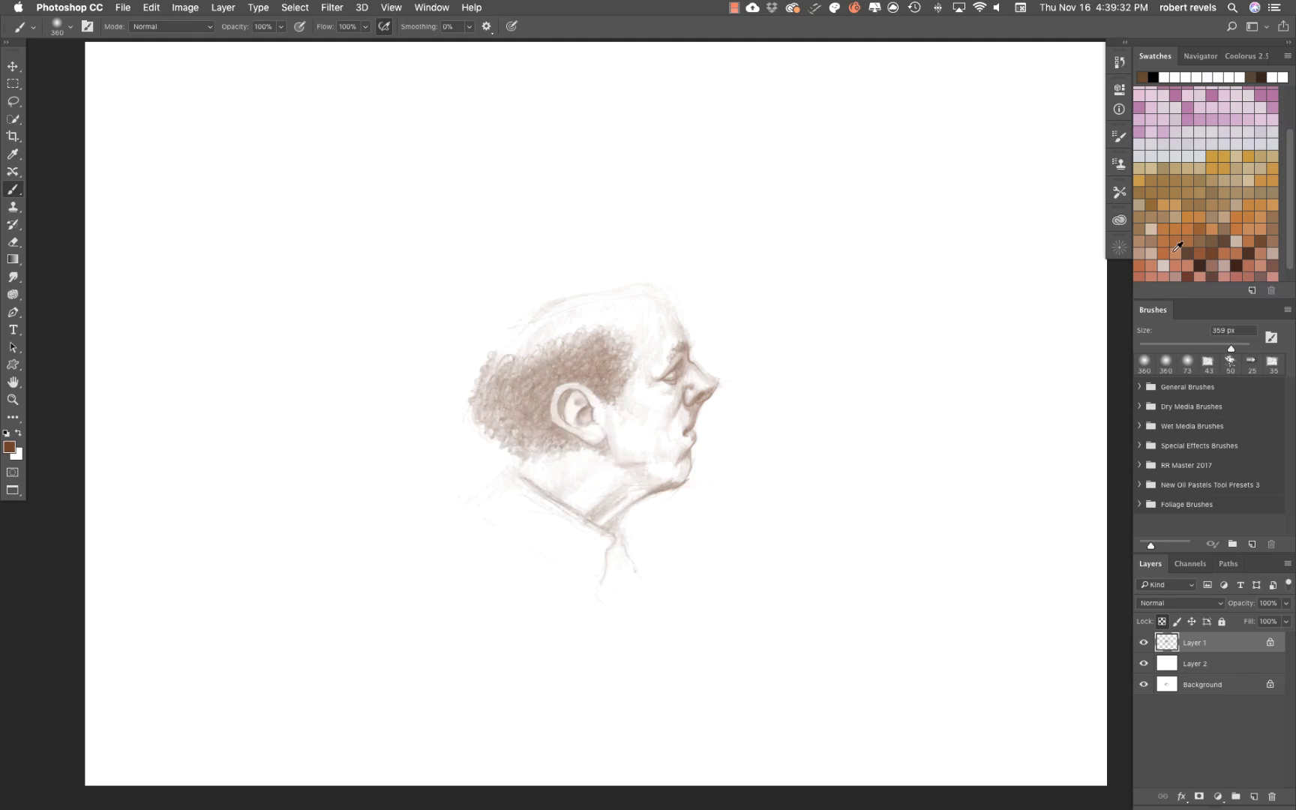
left_click(1210, 260)
mouse_move(513, 399)
left_mouse_down()
mouse_move(634, 354)
mouse_move(480, 417)
mouse_move(535, 456)
mouse_move(713, 400)
mouse_move(672, 437)
left_mouse_up()
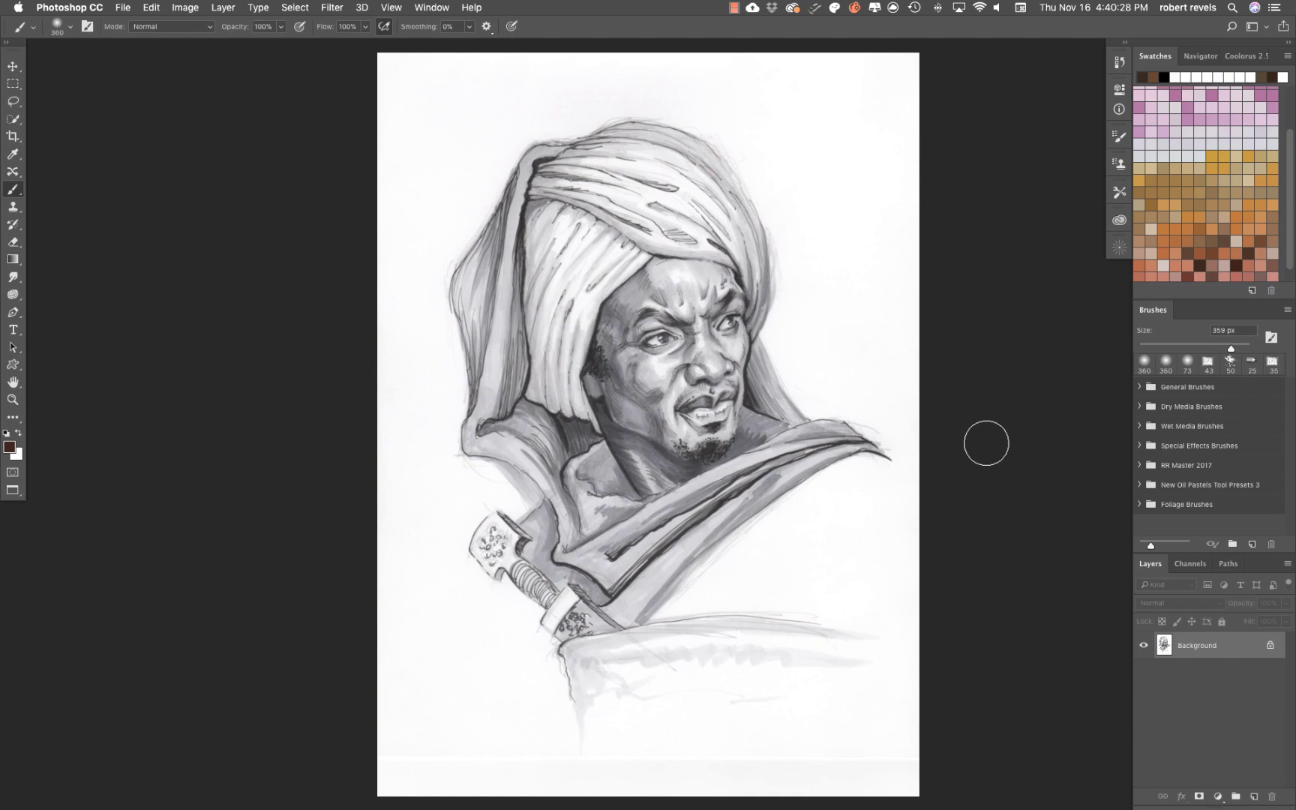
Step: Open Levels and set the white point by sampling the off-white paper near the drawing's lower-left corner
key("super+l")
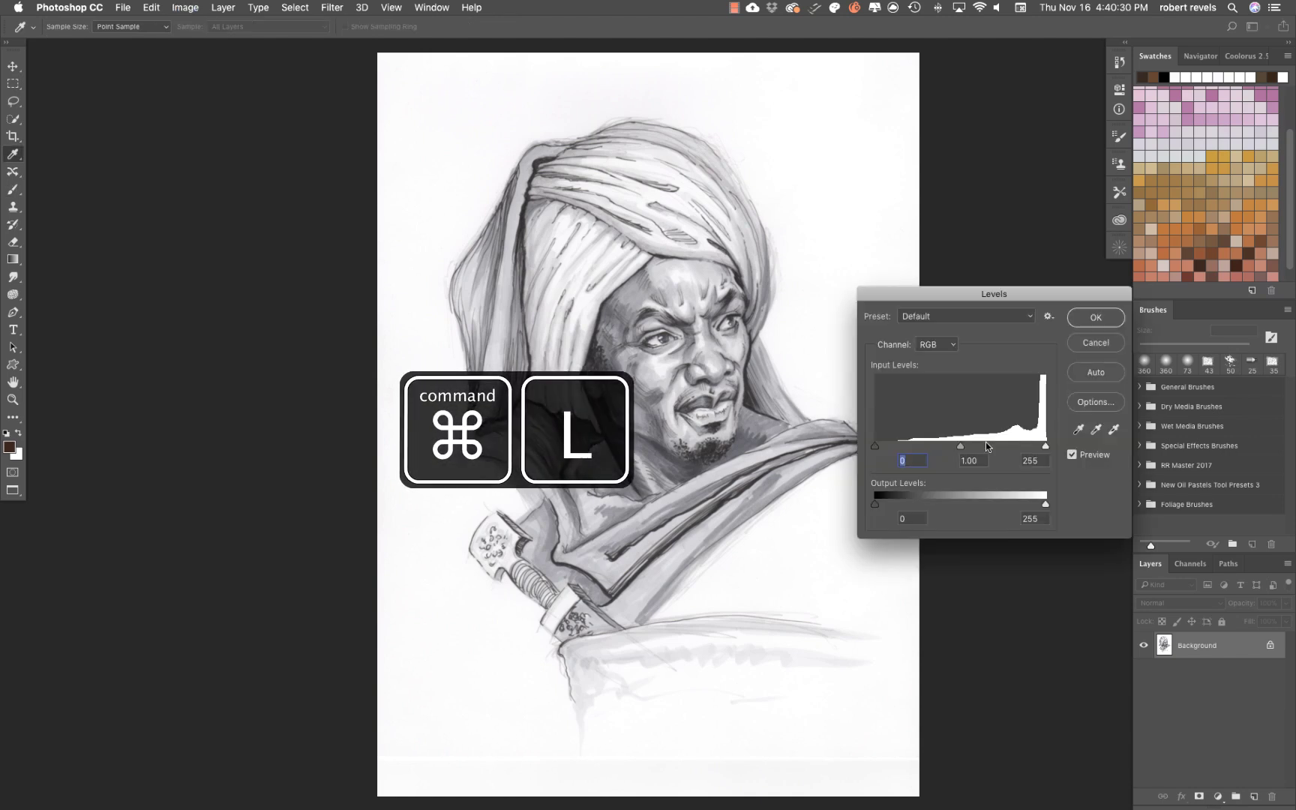
left_click_drag(968, 293, 936, 172)
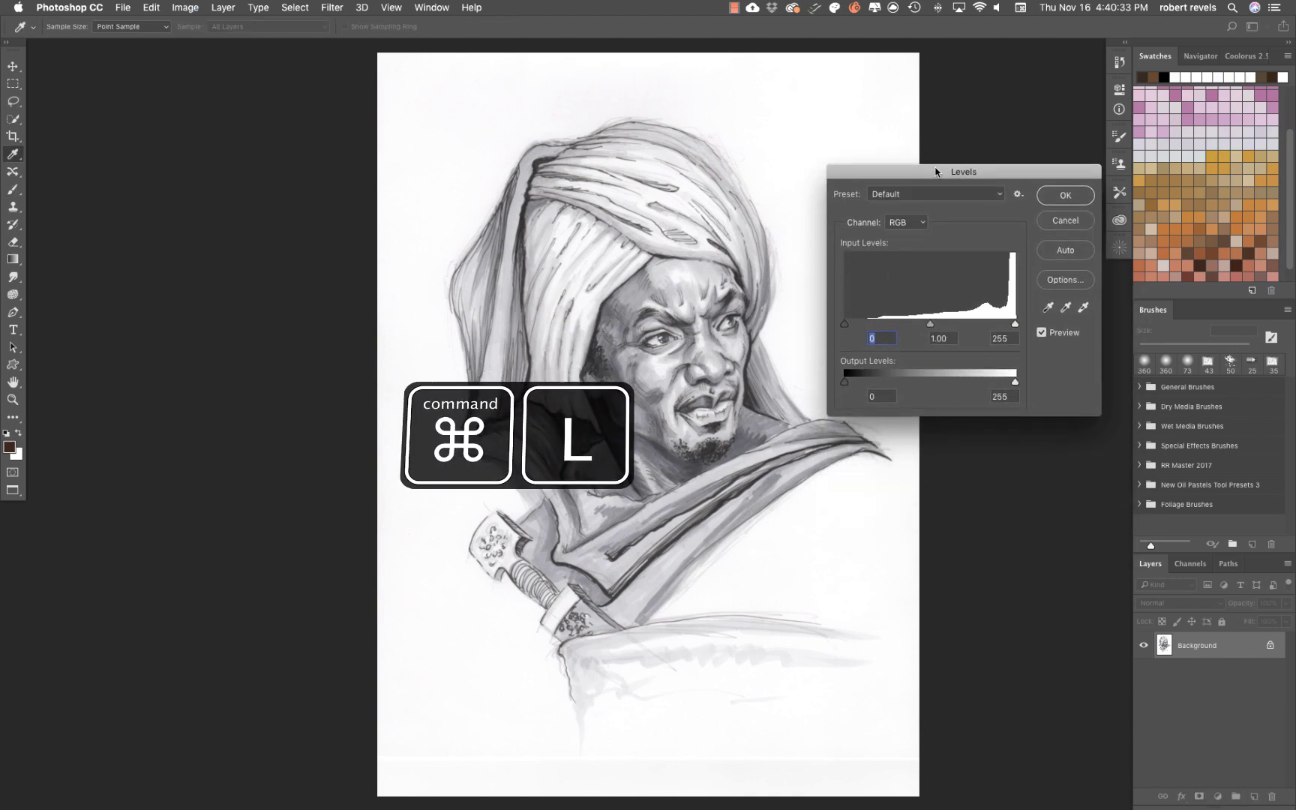
left_click(1084, 308)
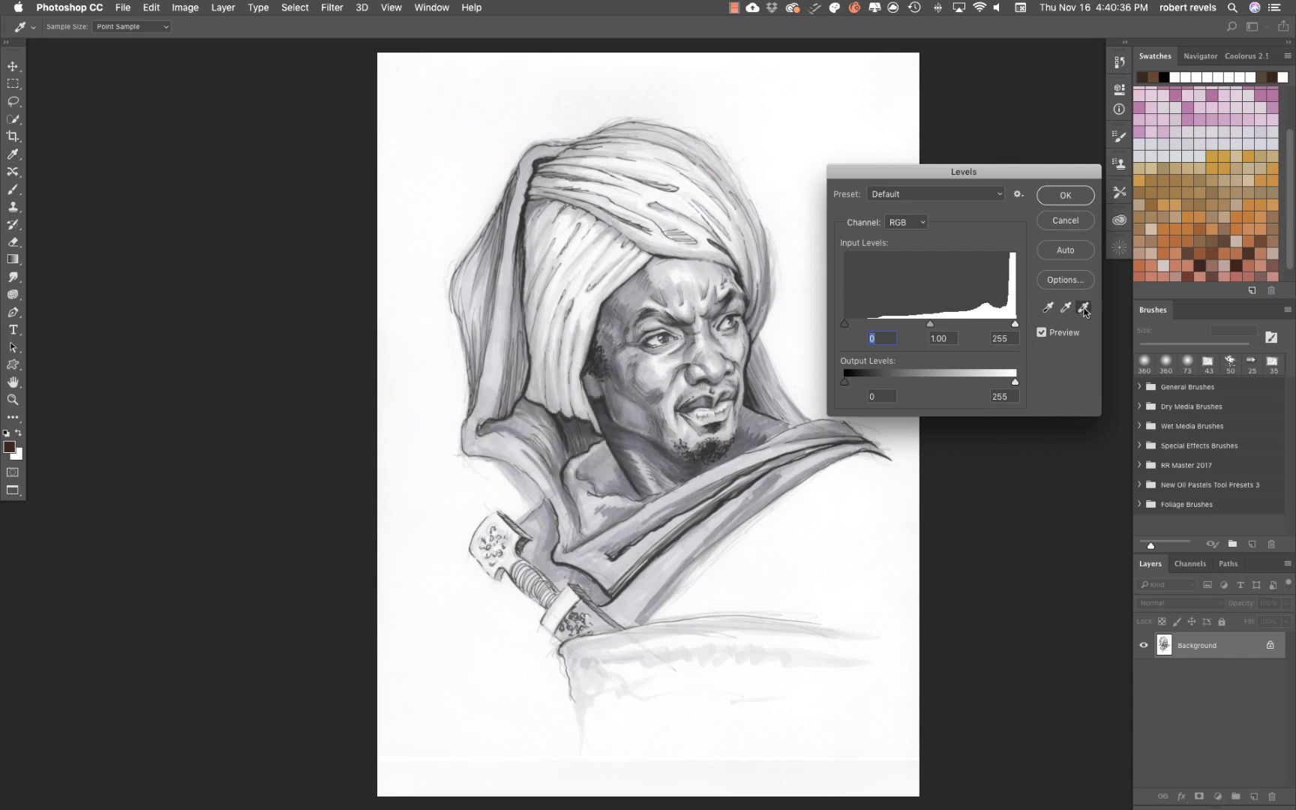
left_click(438, 743)
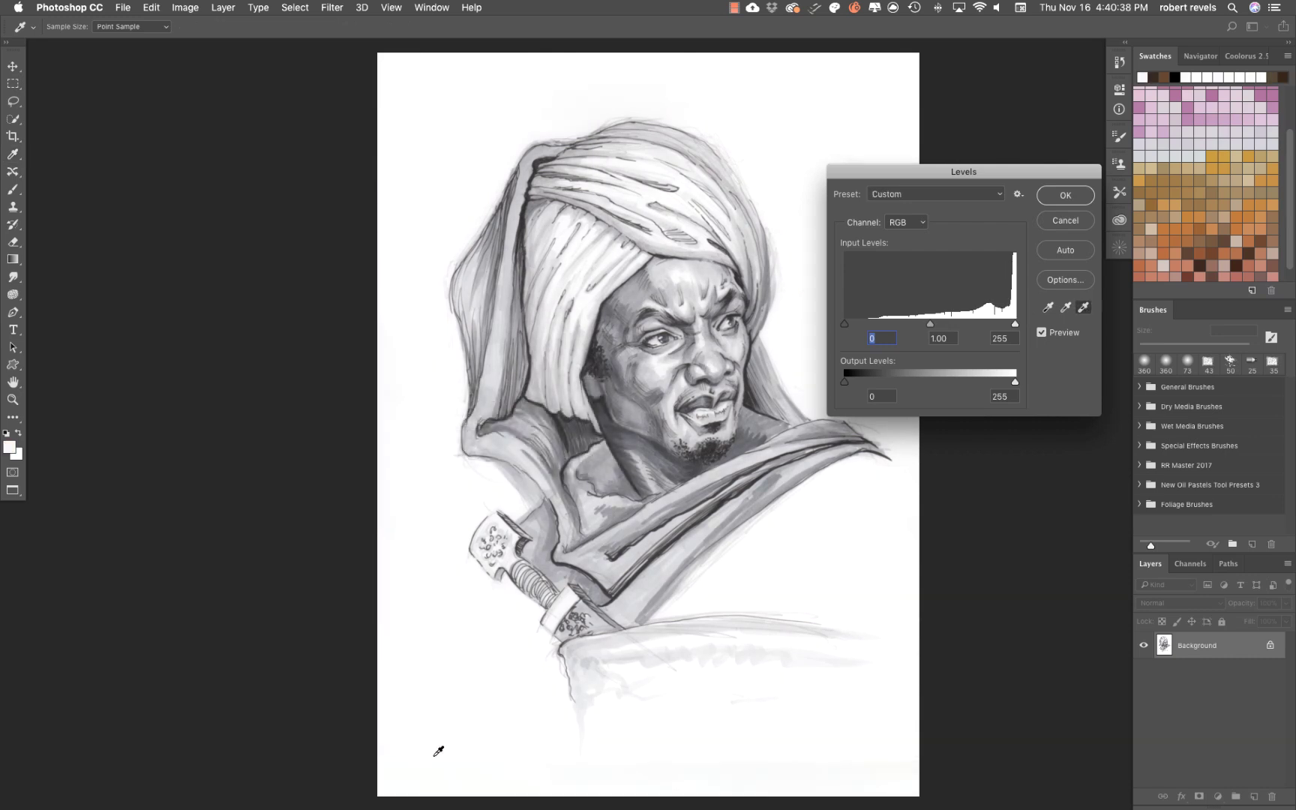
left_click(435, 756)
left_click(441, 756)
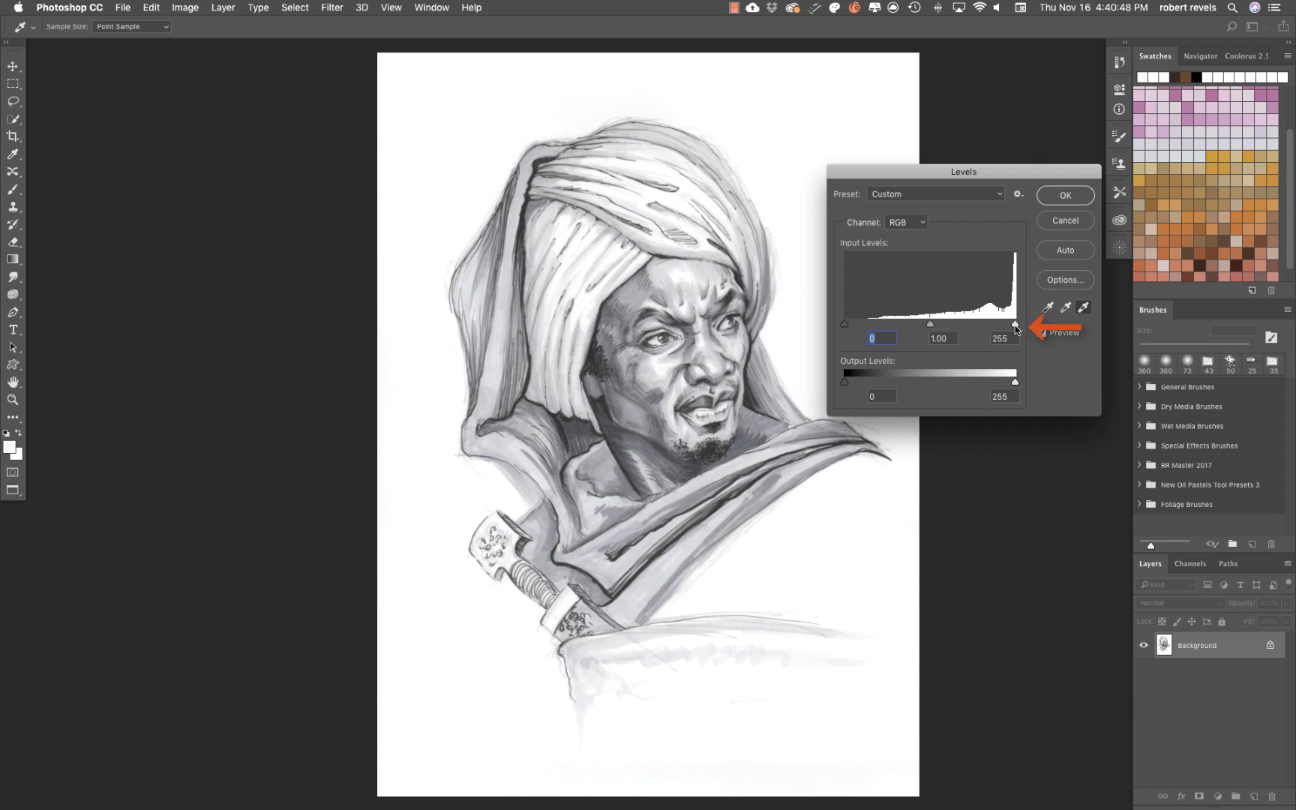
Step: Set the Levels input white point to 242 and the black point to about 36, adjust the midtones slightly, and apply
left_click_drag(1015, 325, 1007, 328)
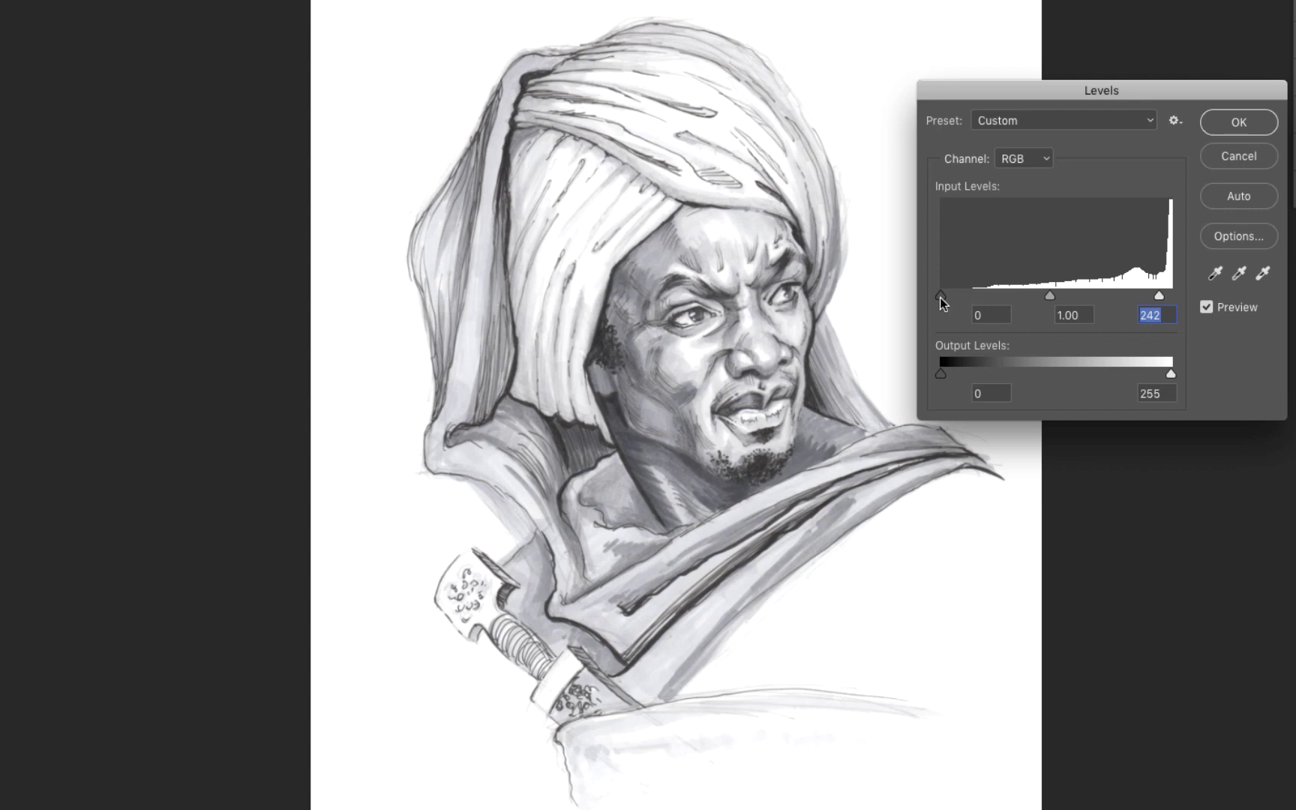
left_click_drag(940, 299, 974, 295)
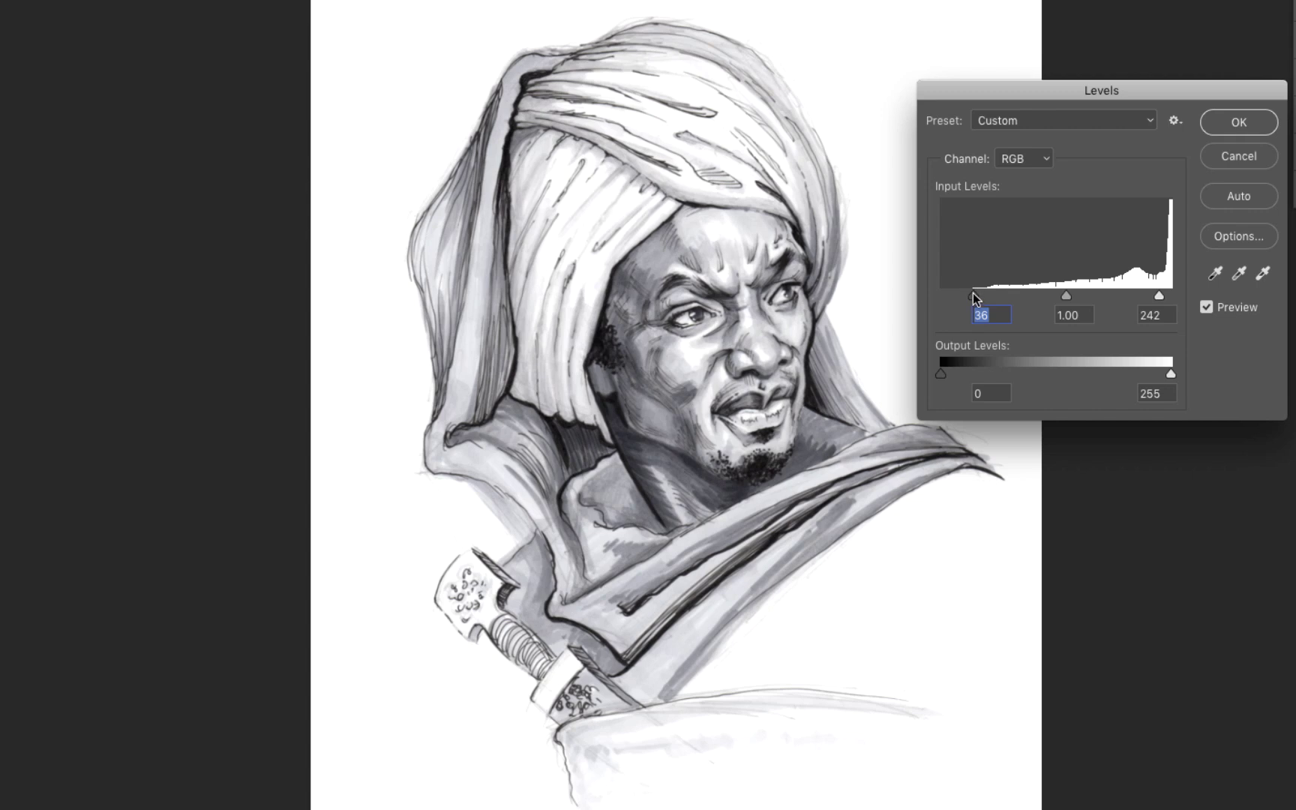
left_click_drag(973, 297, 974, 297)
mouse_move(1067, 297)
left_mouse_down()
mouse_move(1042, 297)
mouse_move(1083, 295)
mouse_move(1033, 297)
mouse_move(1103, 294)
mouse_move(1069, 292)
left_mouse_up()
key("Tab")
left_click(1231, 123)
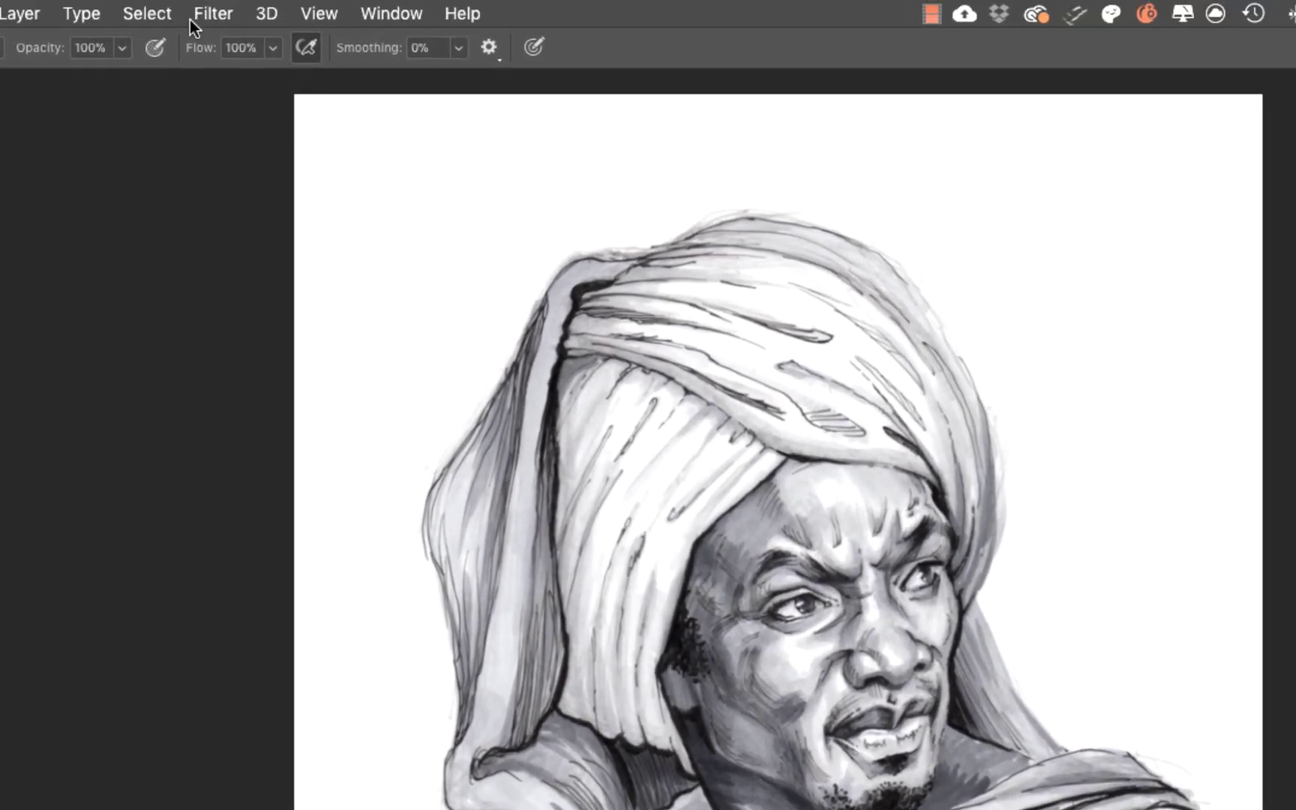
Step: Apply the Sharpen filter to the portrait three times in a row
left_click(204, 10)
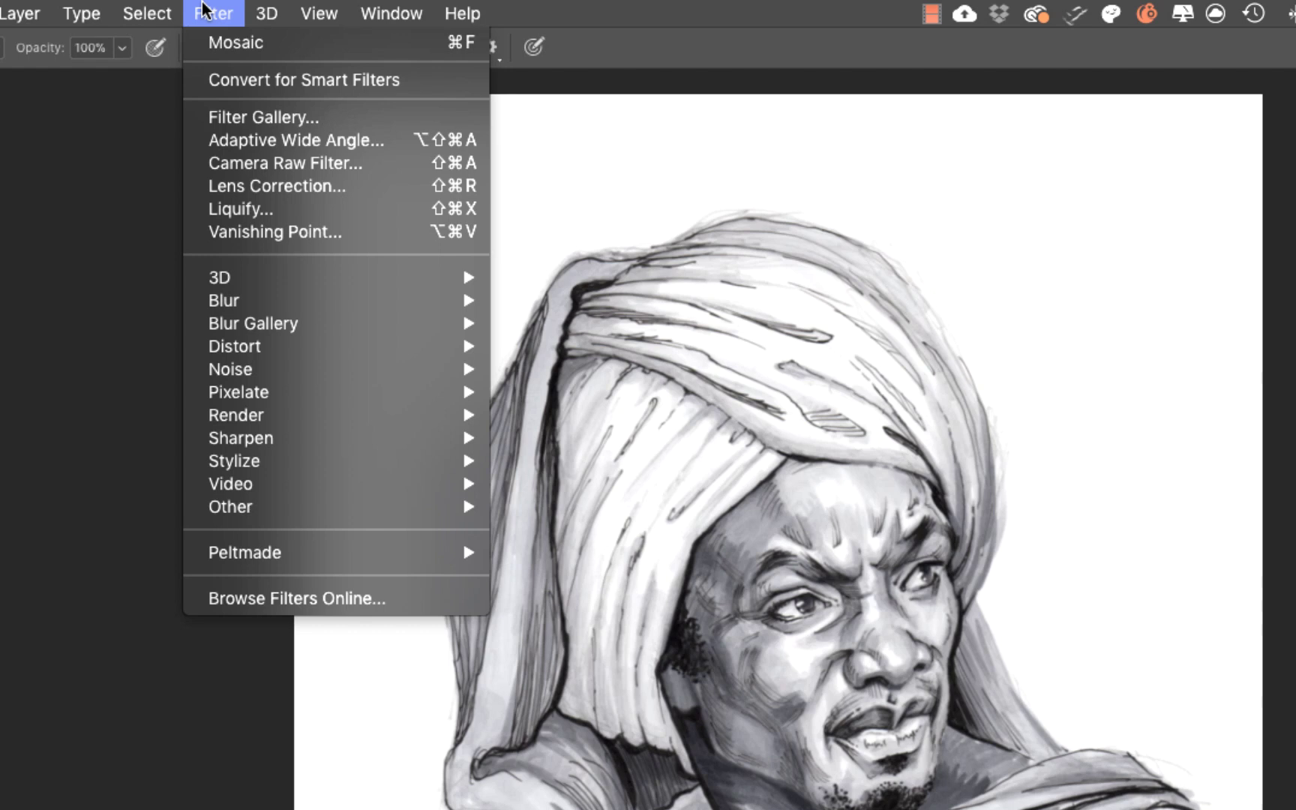
mouse_move(303, 344)
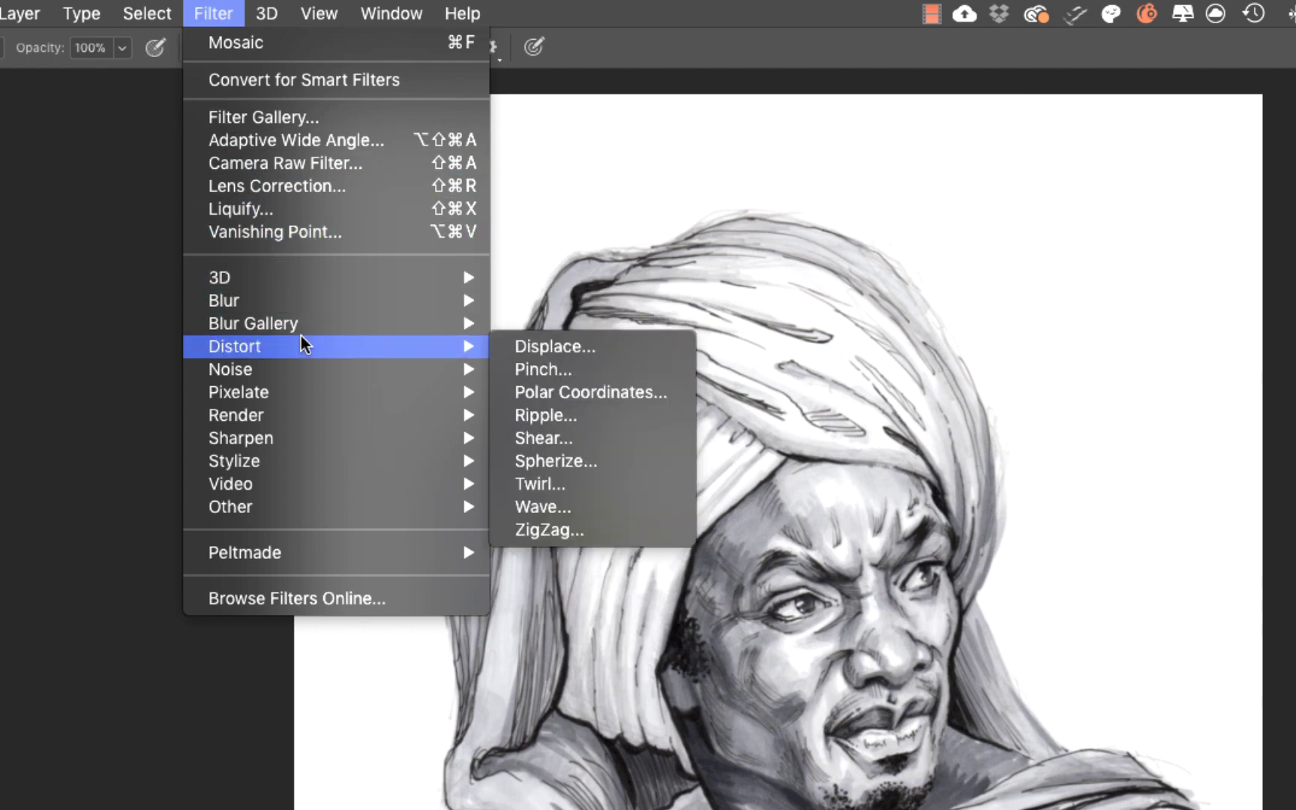
mouse_move(319, 439)
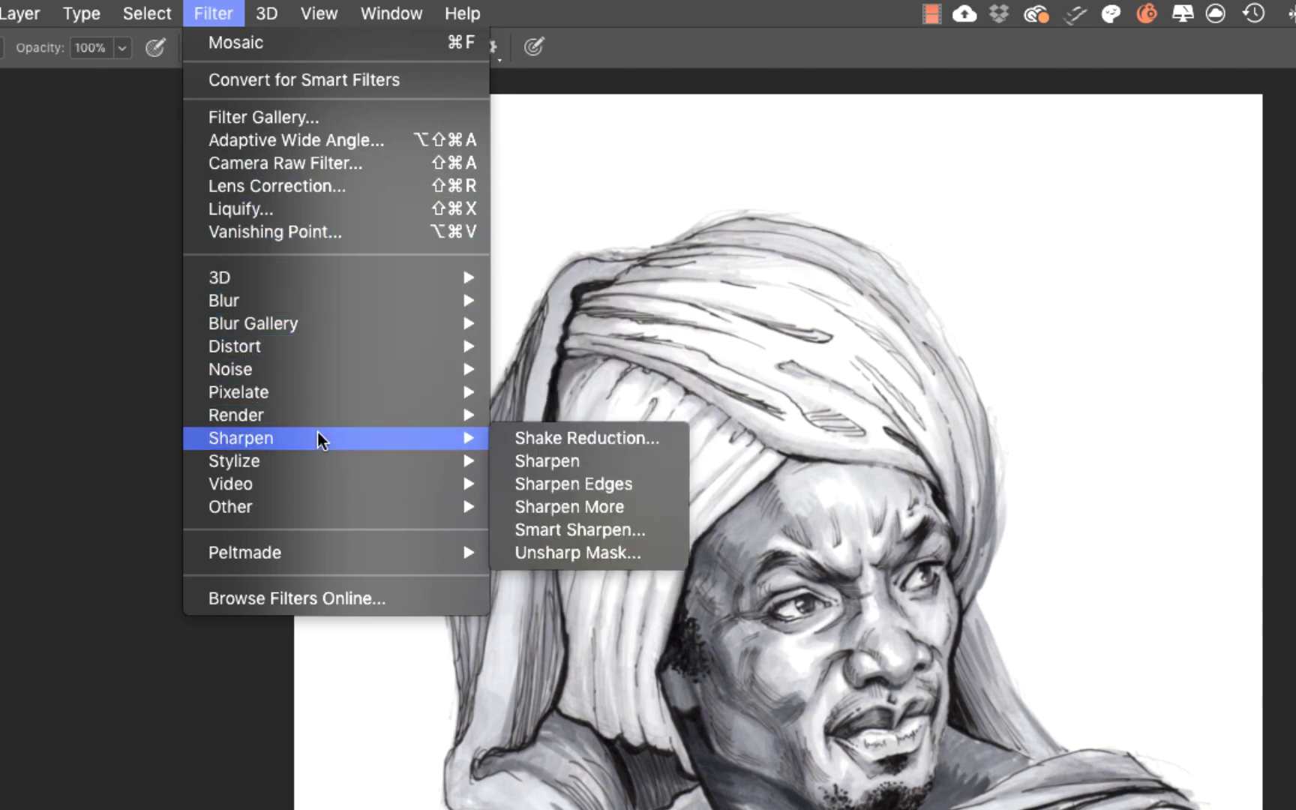
left_click(584, 471)
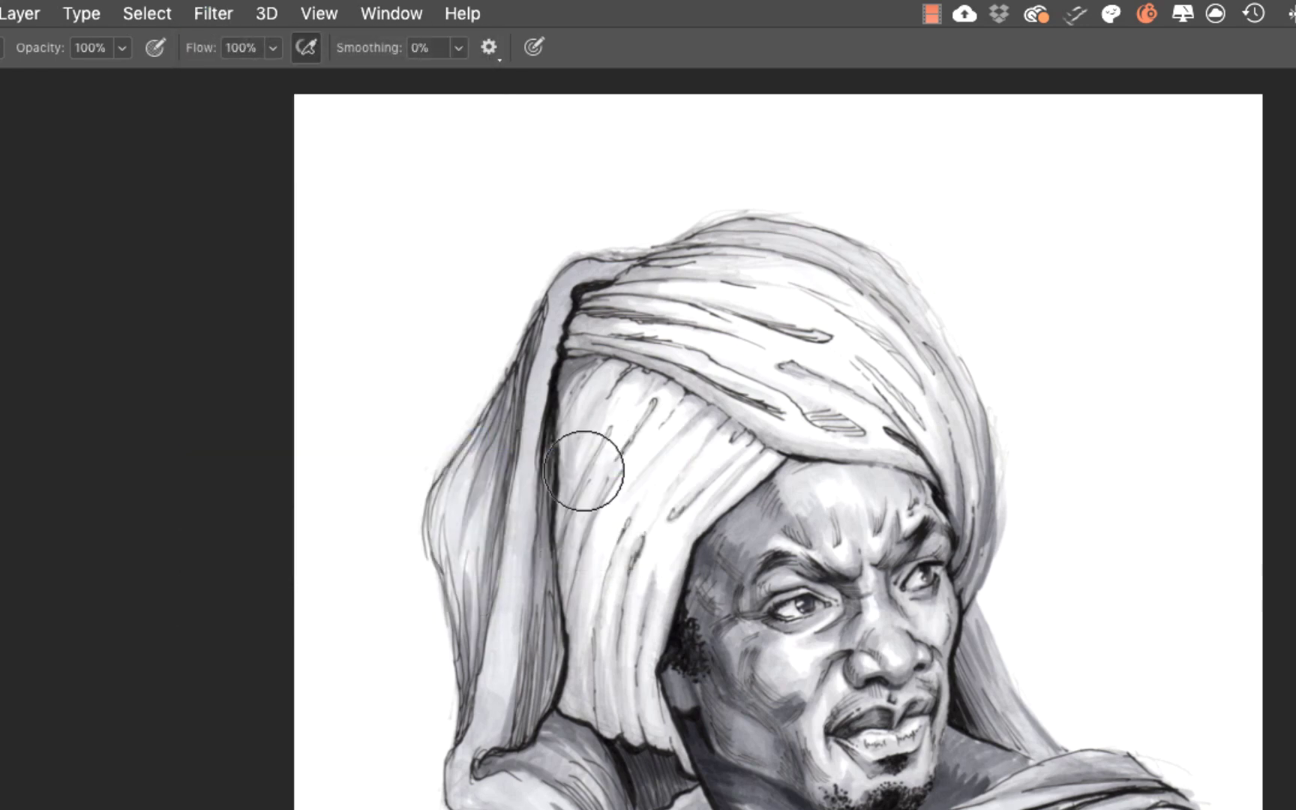
left_click(215, 15)
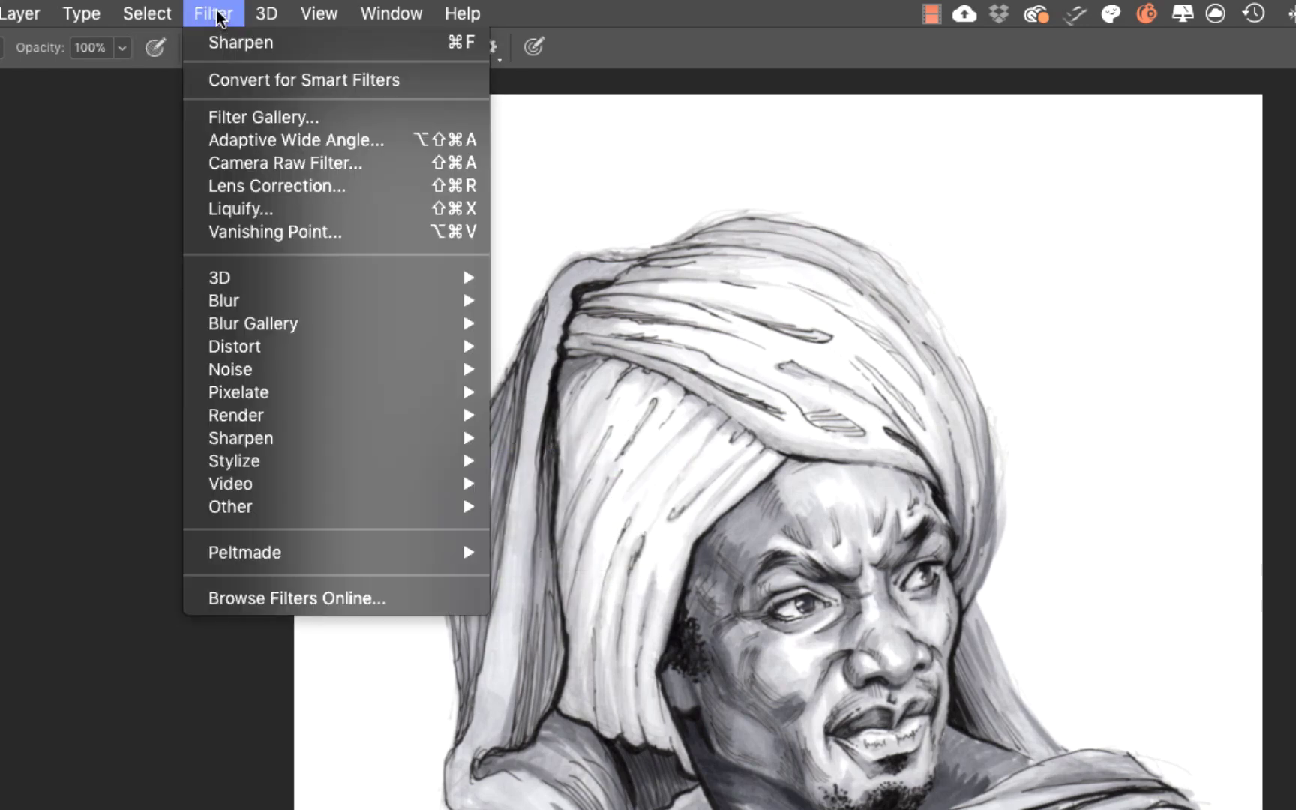
left_click(232, 44)
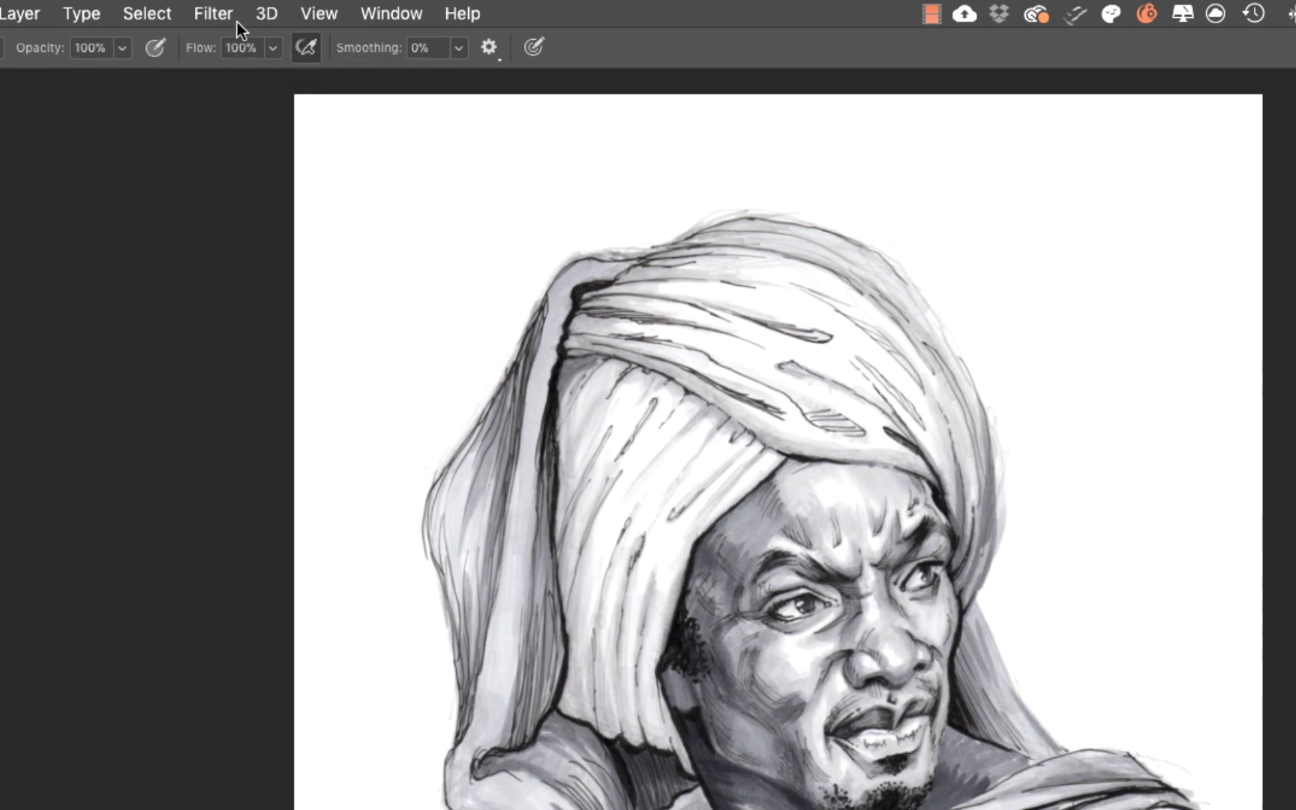
left_click(219, 14)
left_click(233, 43)
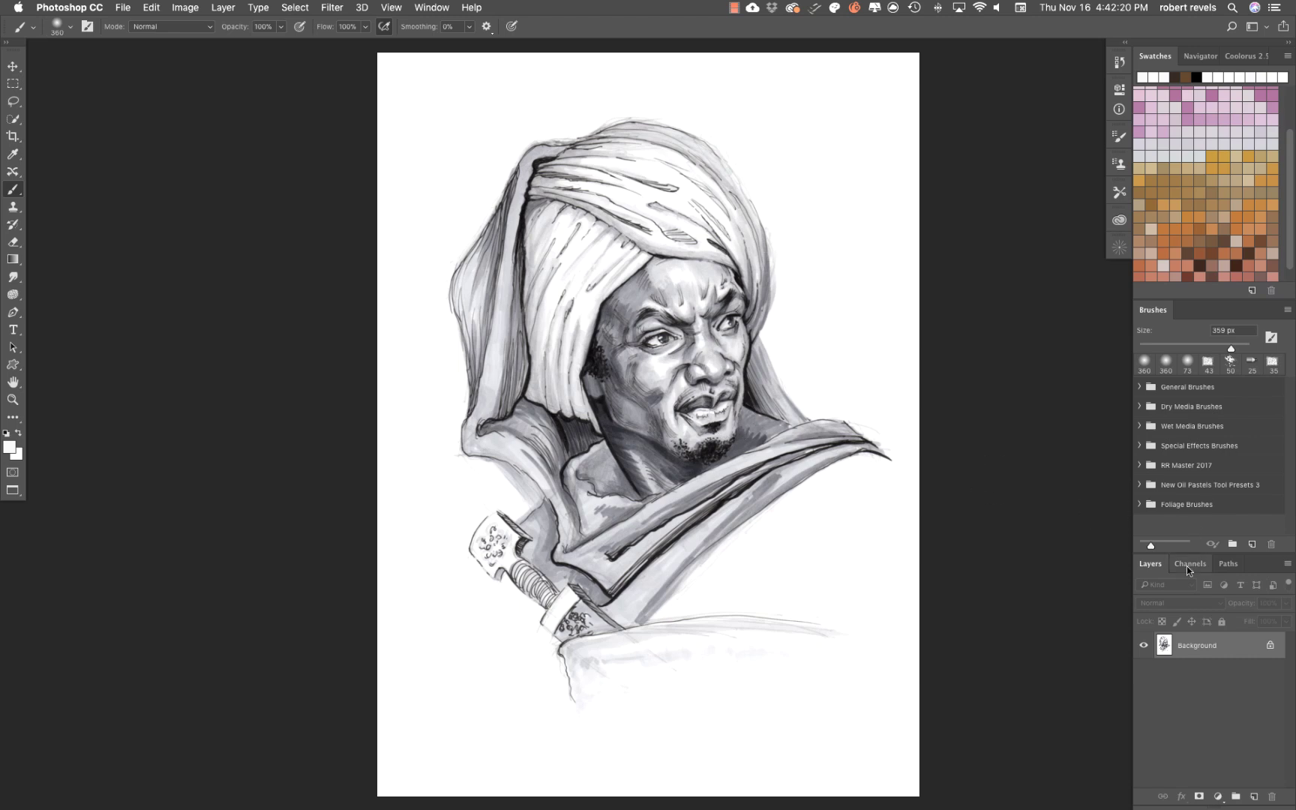
Step: Load the composite RGB channel as a selection and invert it to select the drawing's dark tones
left_click(1185, 564)
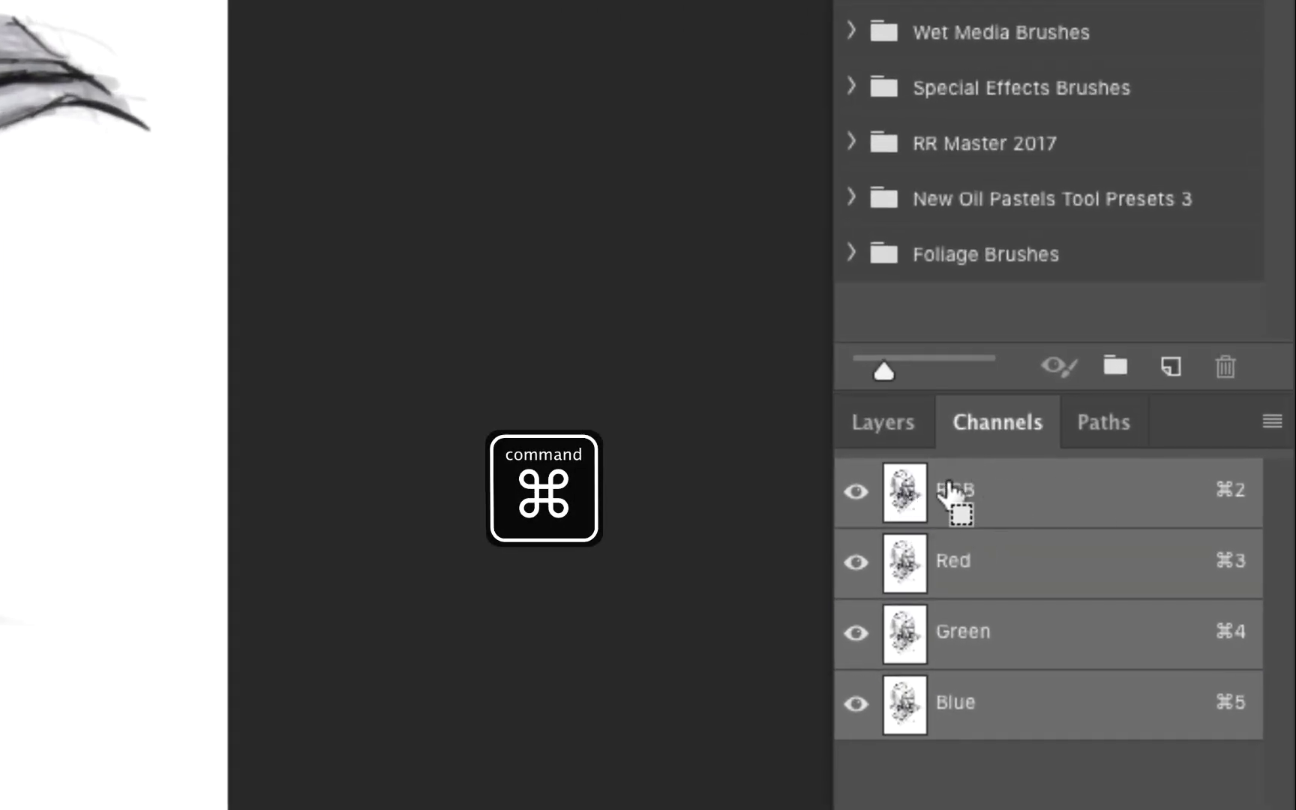
left_click(904, 488, "super")
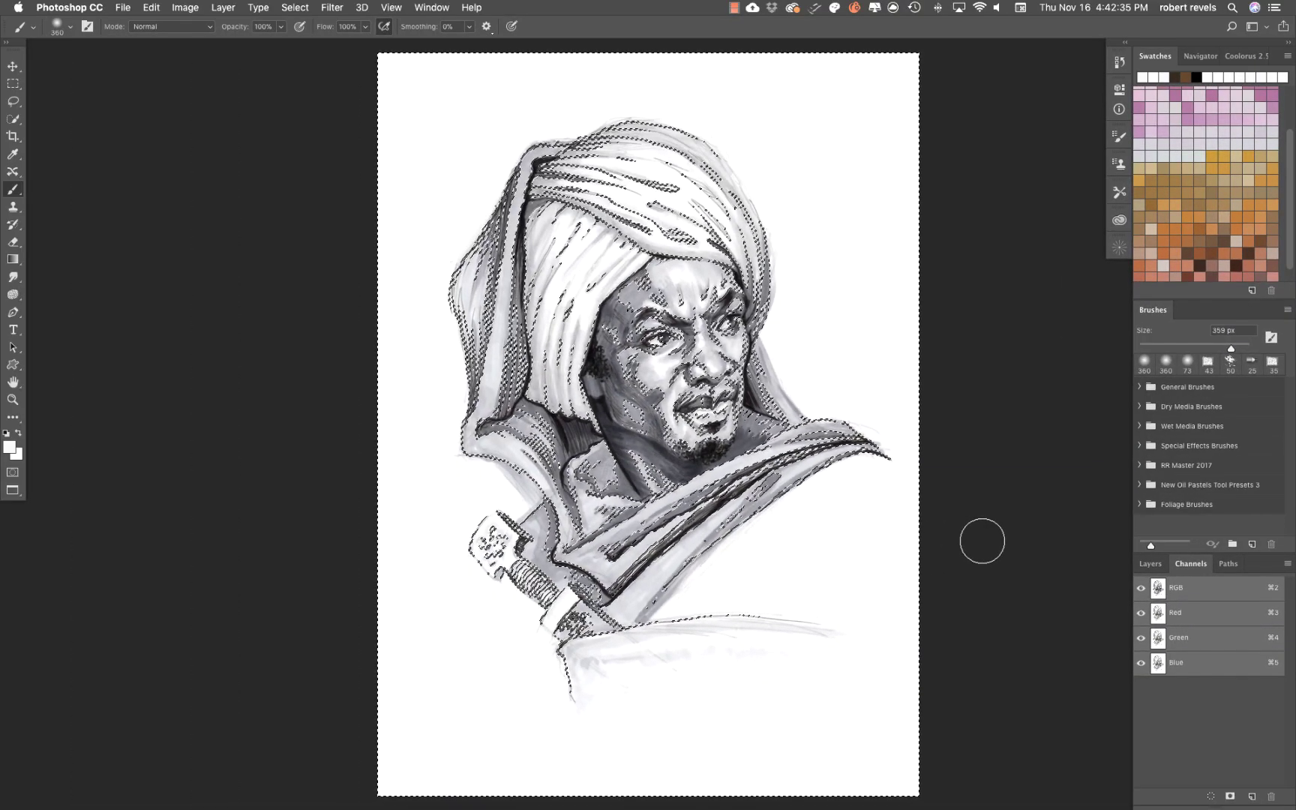
key("shift+super+i")
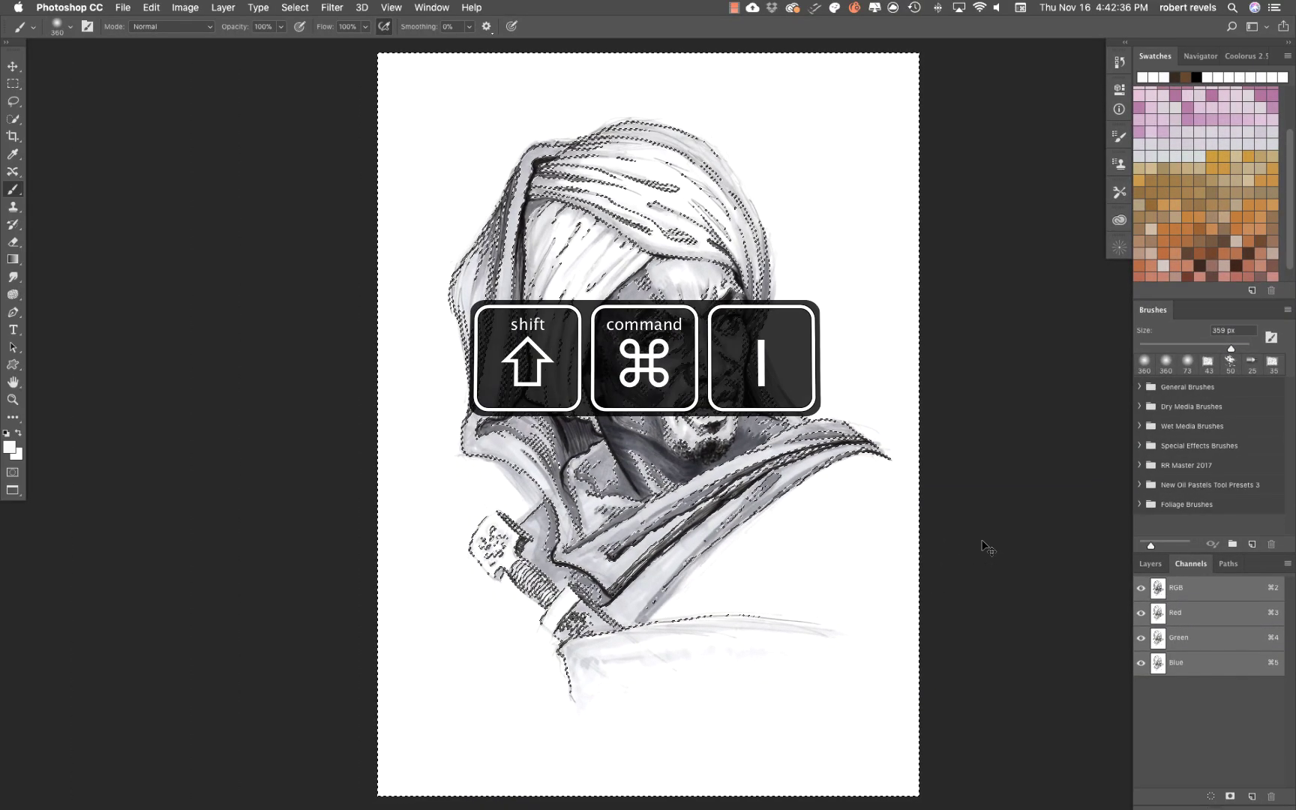
key("shift+super+i")
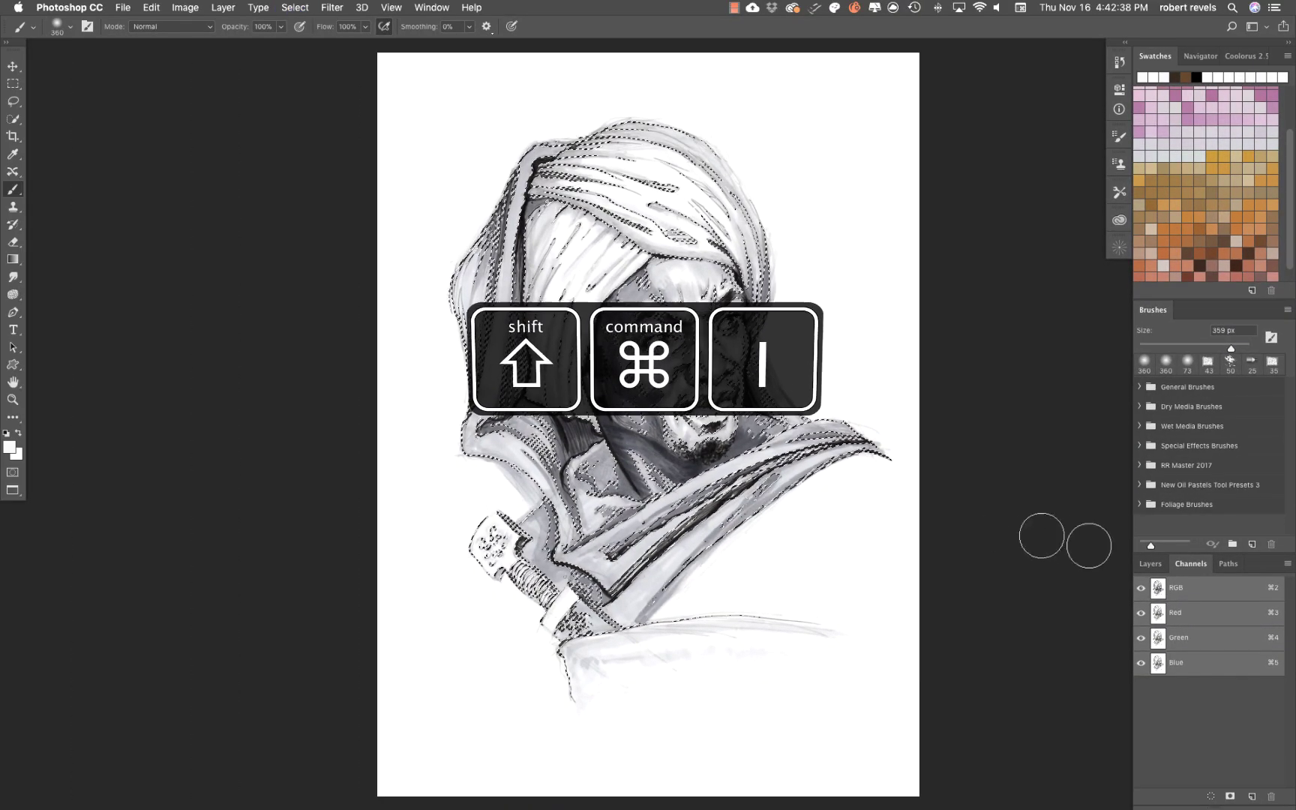
Step: Add a new layer above the Background and reset the foreground and background colors to default black and white
left_click(1151, 565)
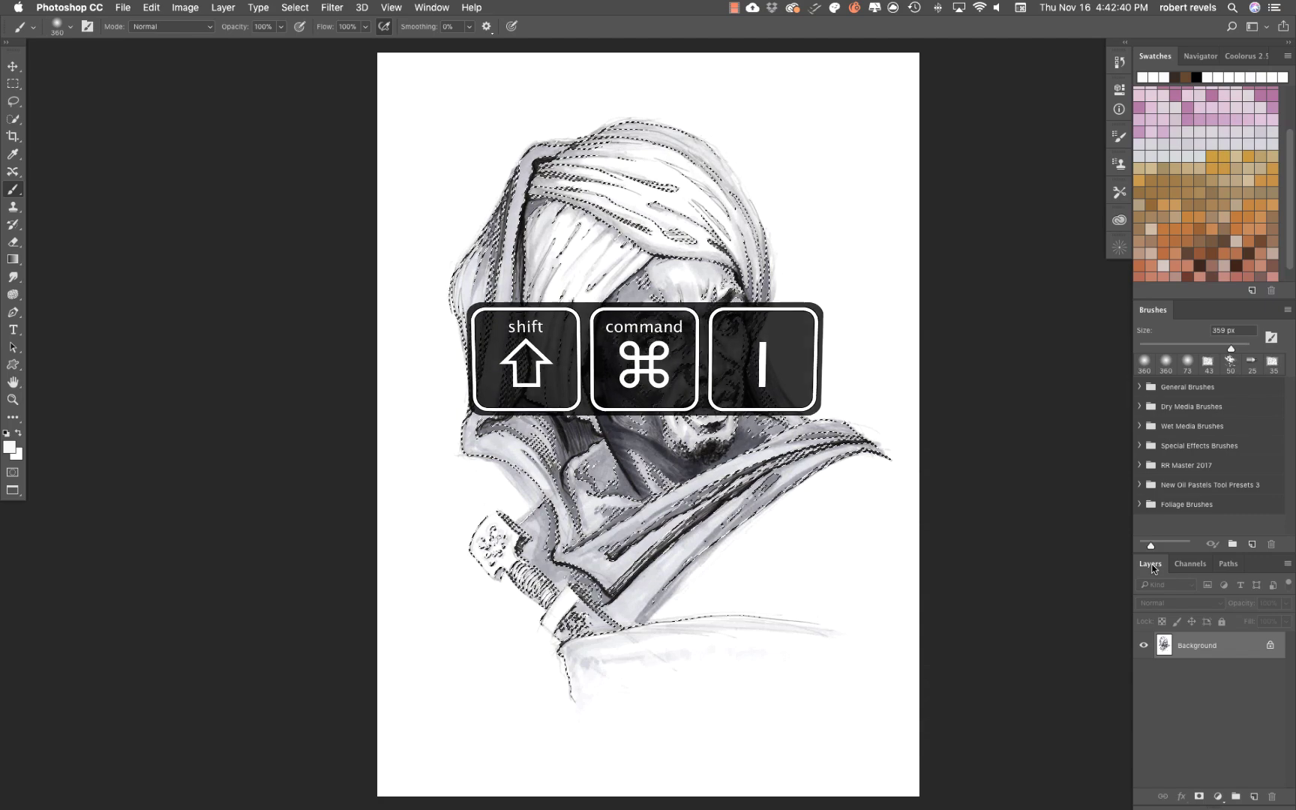
left_click(1254, 796)
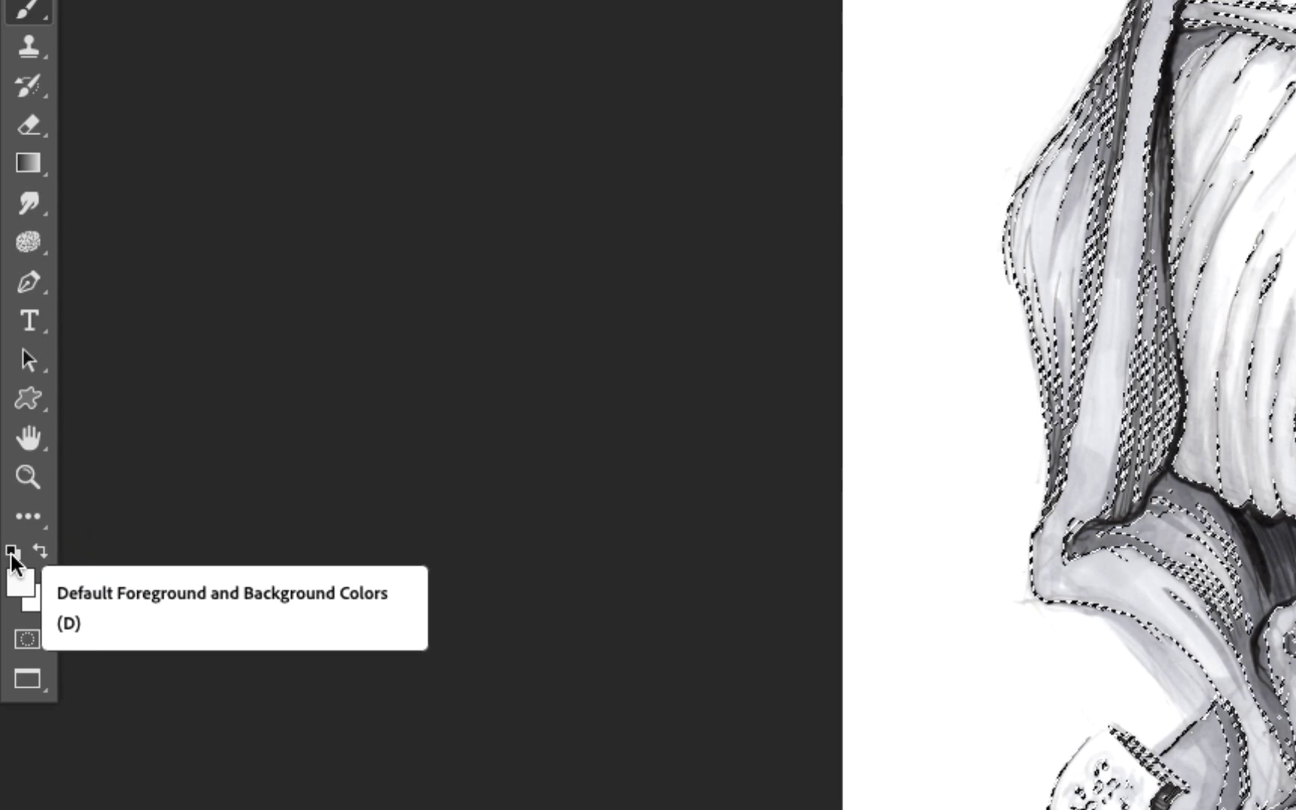
left_click(12, 554)
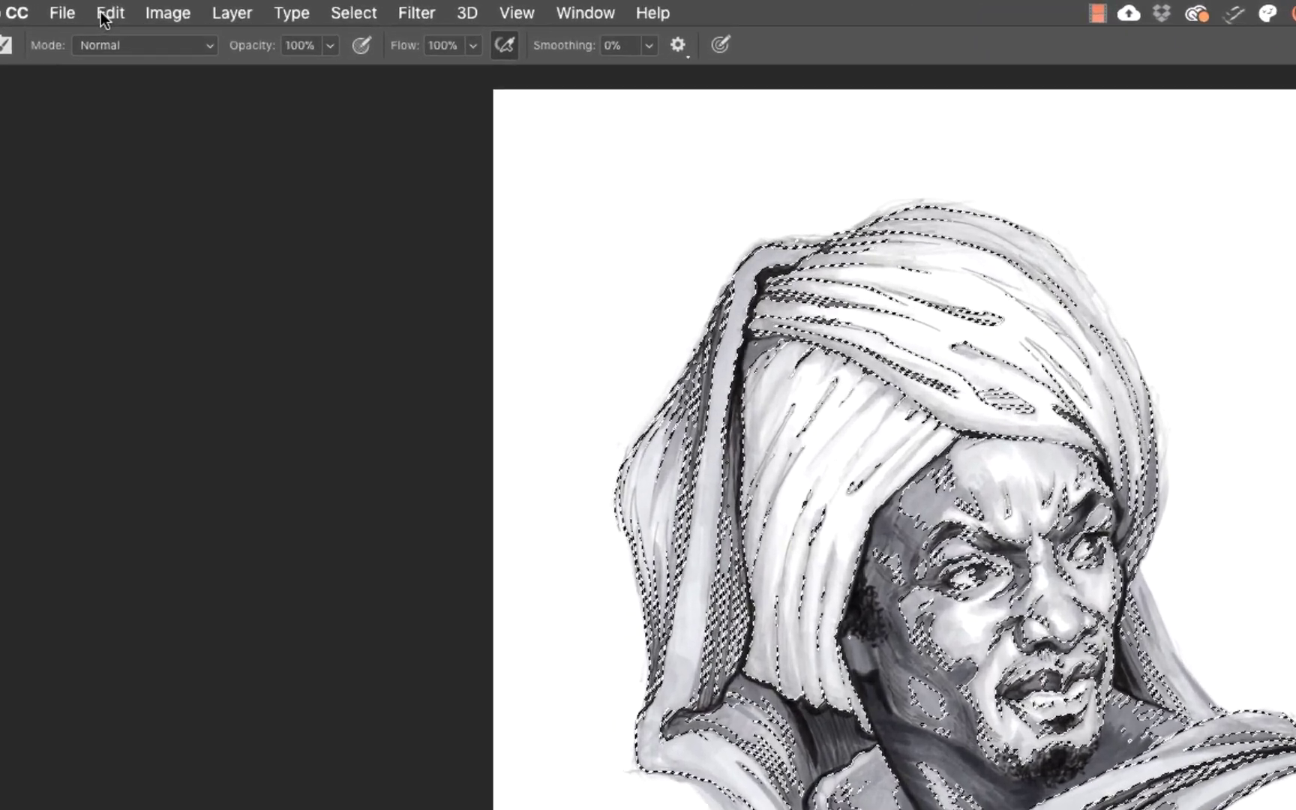
Step: Fill the selection with the foreground color in Normal mode at 100% opacity, and deselect
left_click(105, 15)
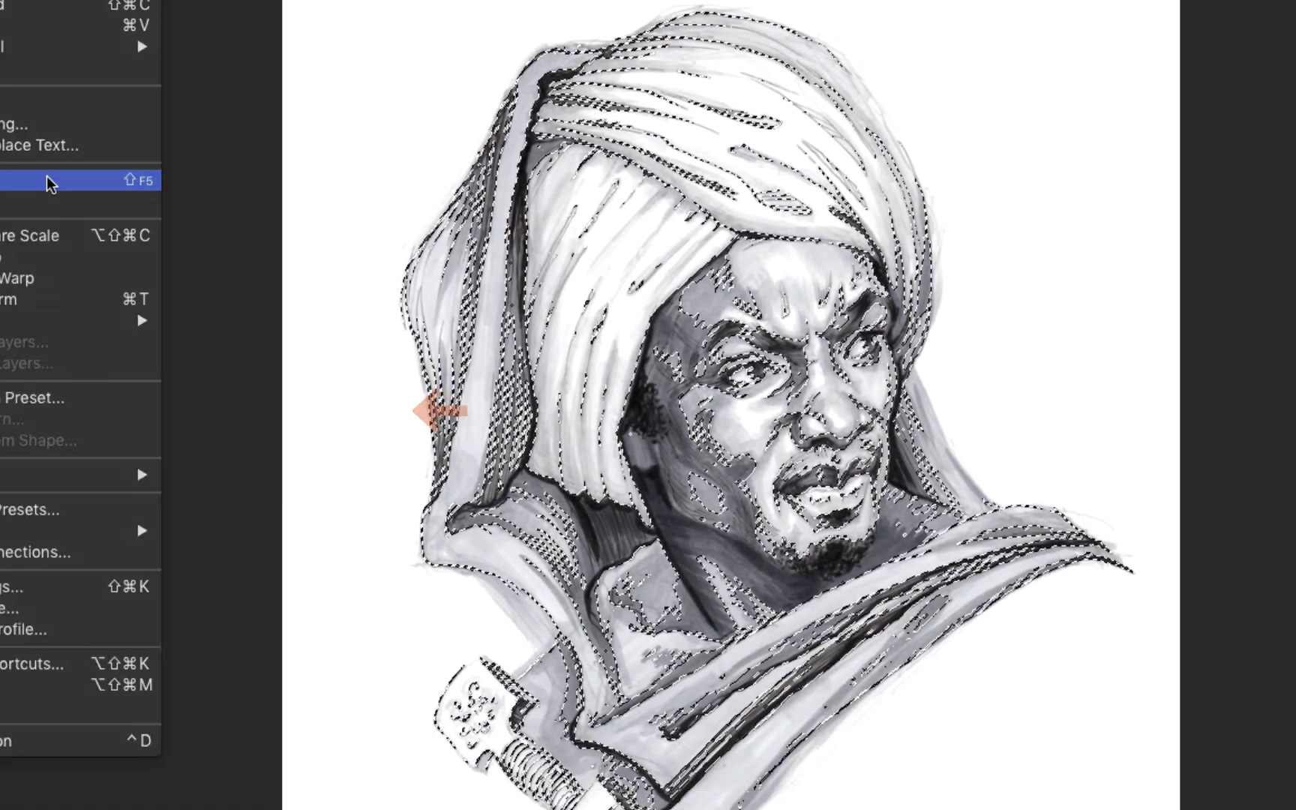
left_click(258, 412)
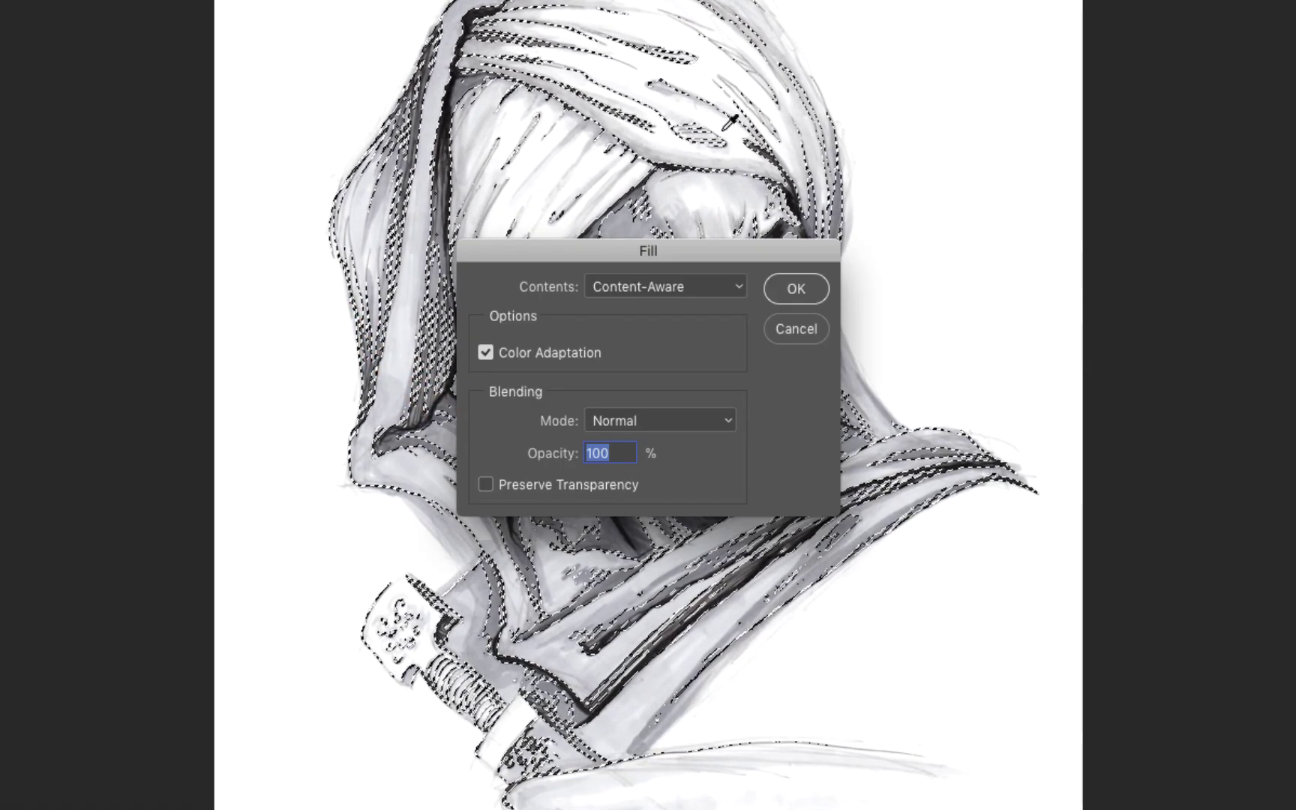
left_click_drag(821, 249, 1259, 216)
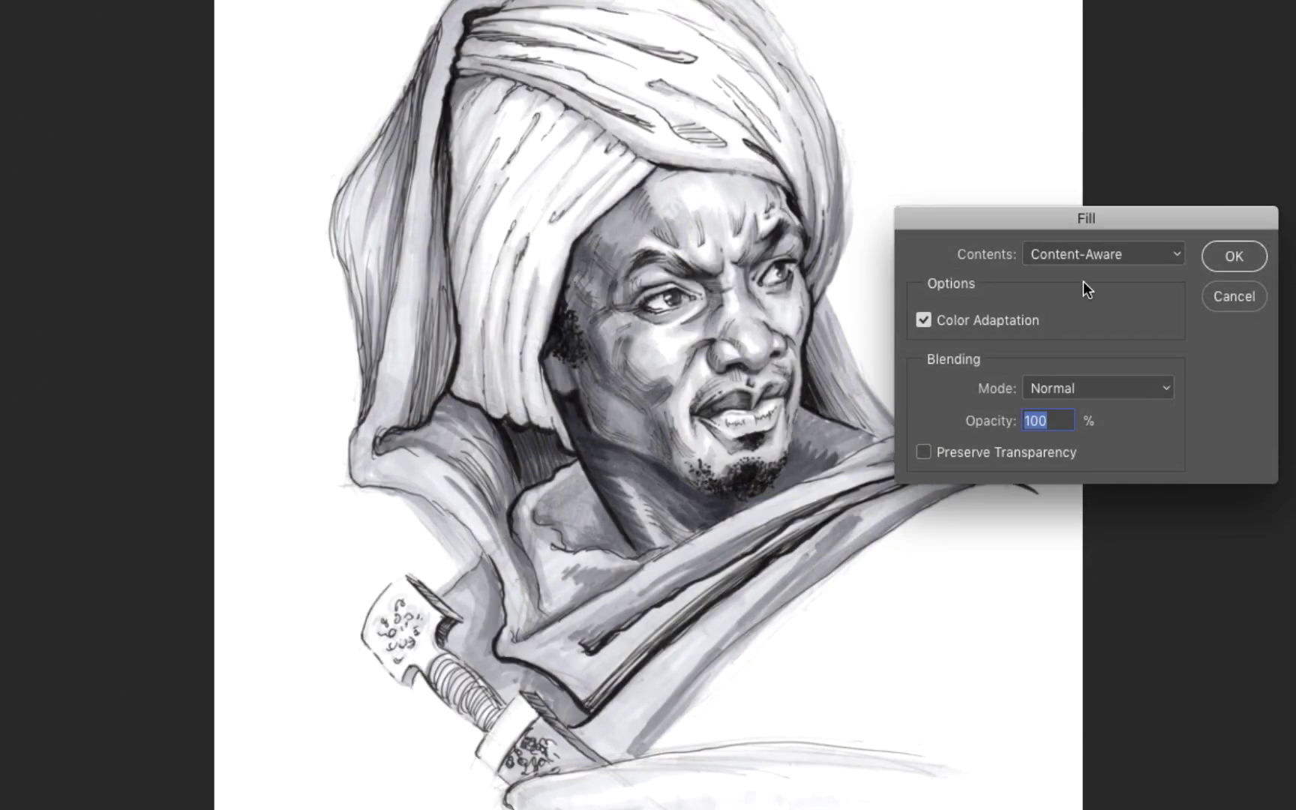
left_click(1043, 254)
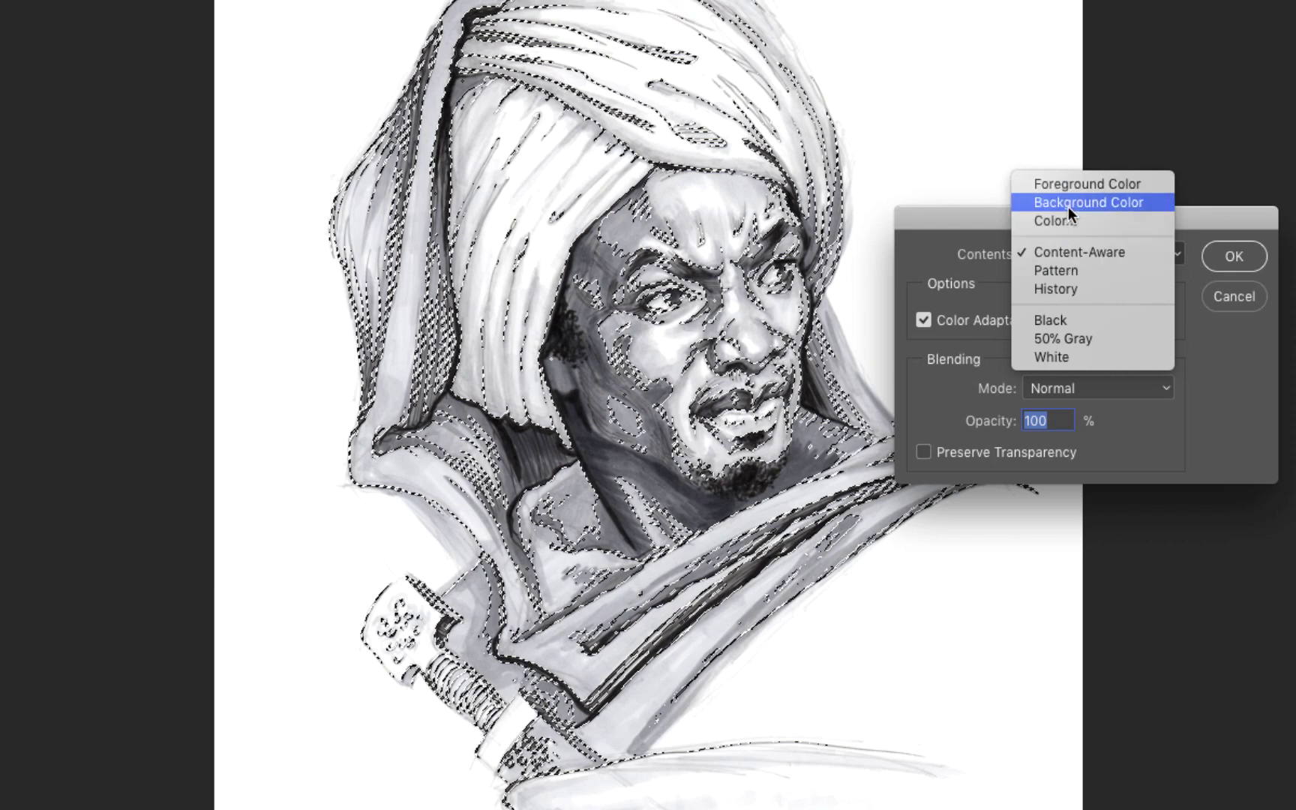
left_click(1071, 185)
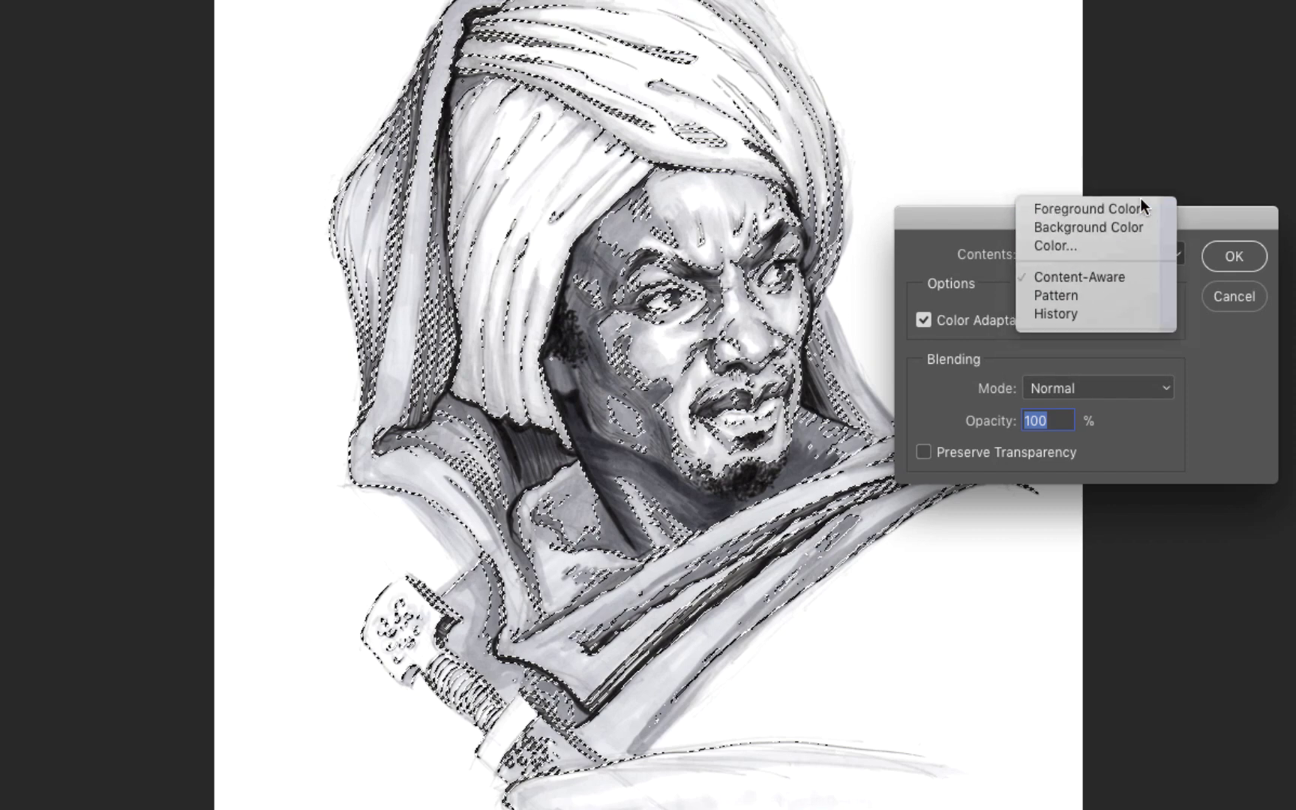
left_click(1221, 255)
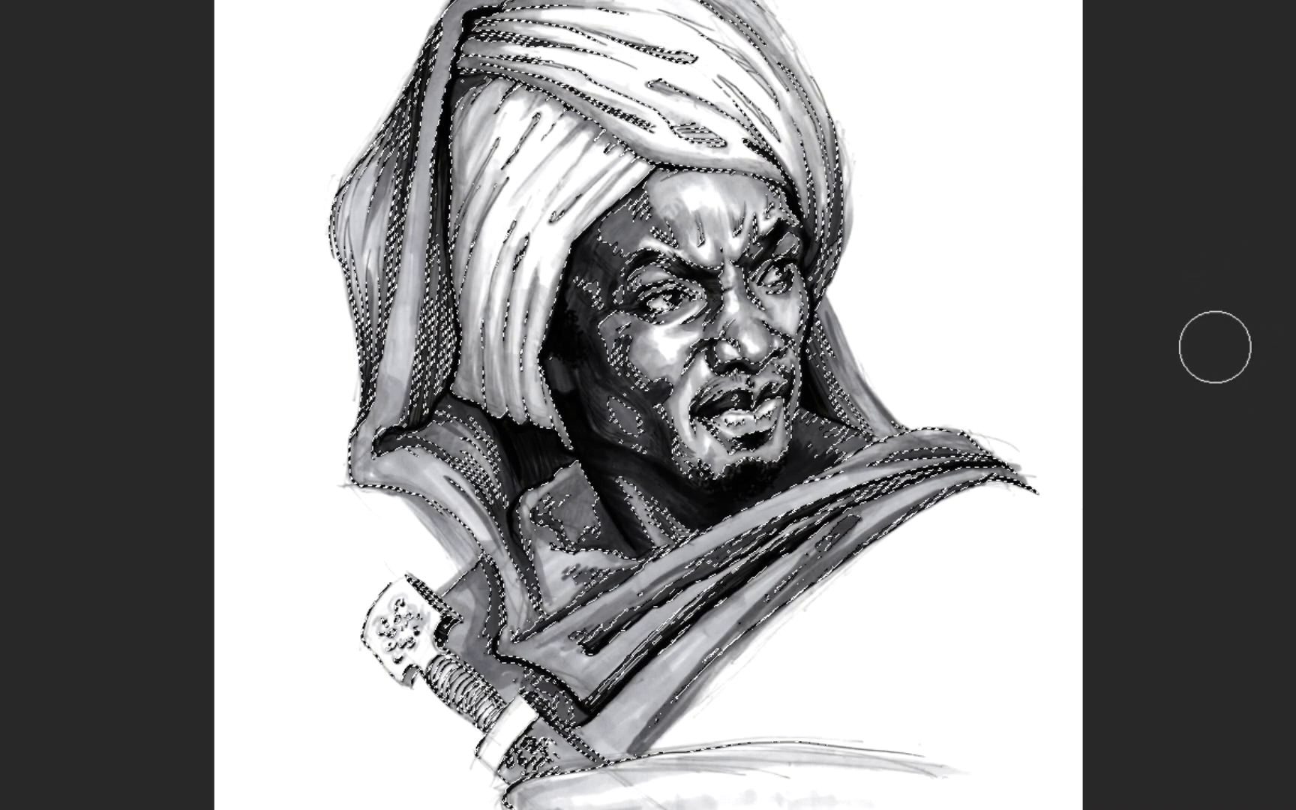
key("super+d")
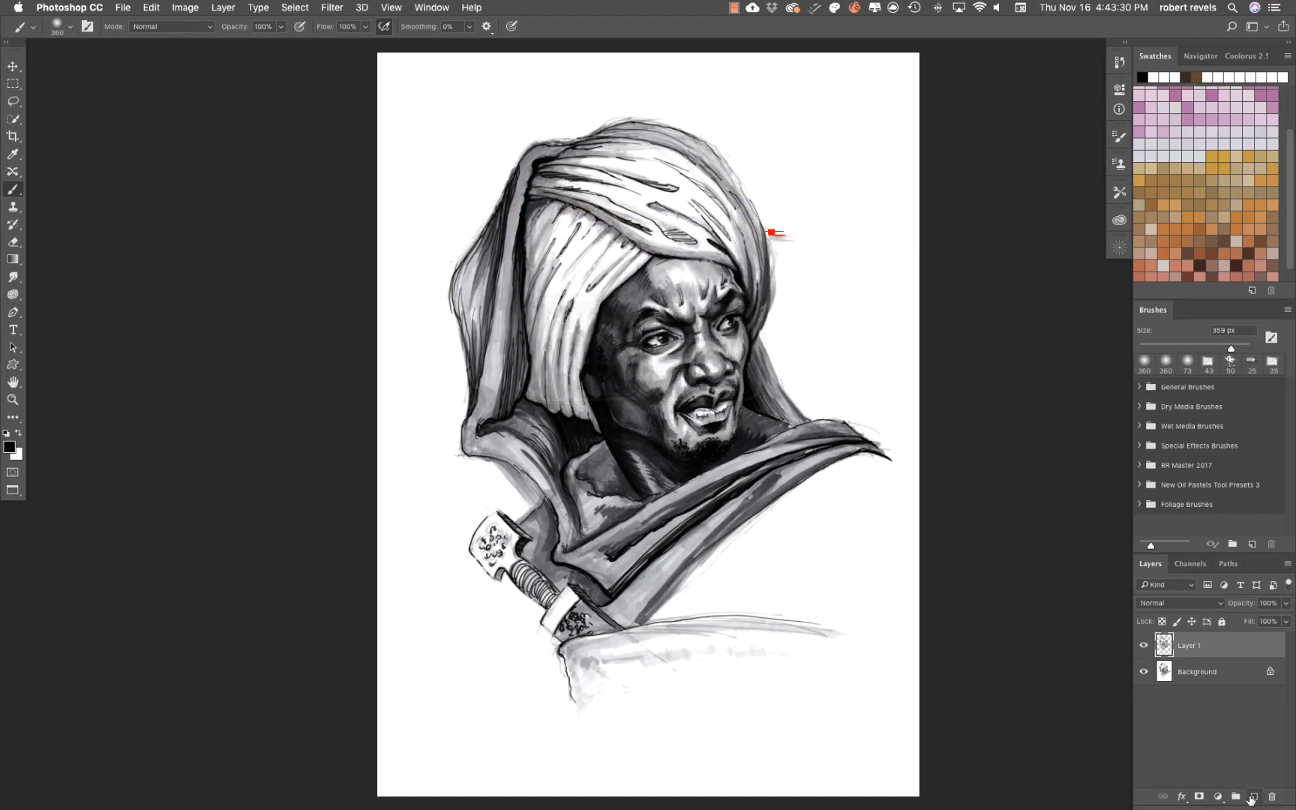
Step: Add another new layer between Layer 1 and the Background and fill it with white
left_click(1254, 796)
left_click_drag(1217, 649, 1221, 687)
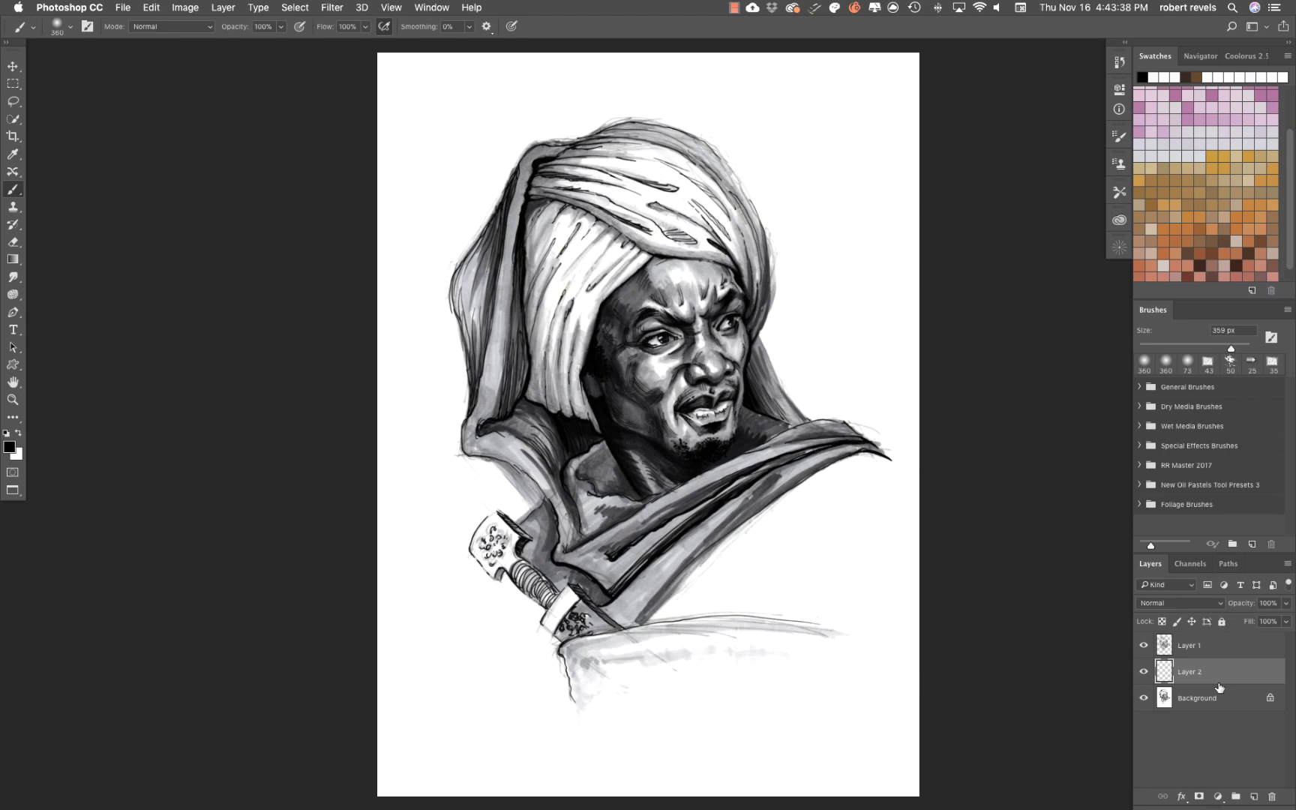
key("super+BackSpace")
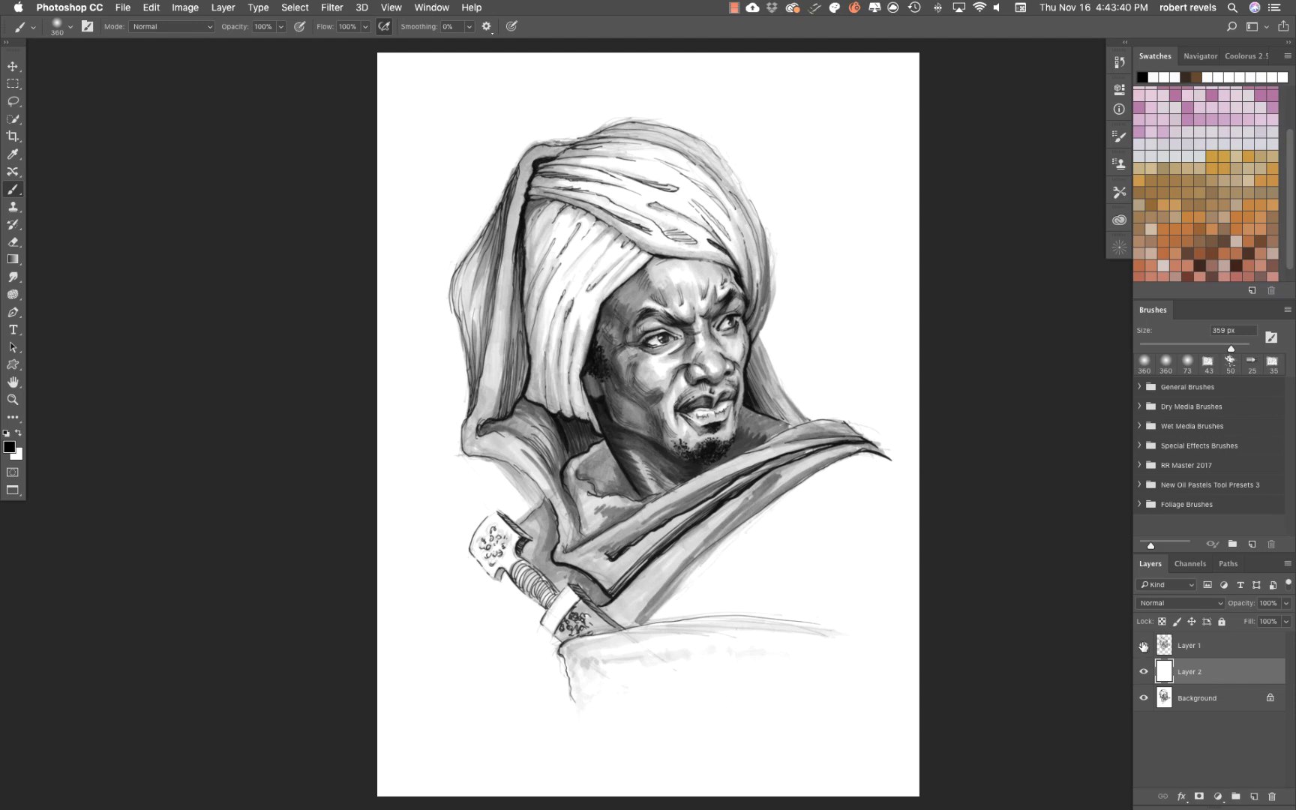
Step: Inspect the extracted line art by toggling the visibility of Layer 1, the white layer and the Background, leaving all three shown
left_click(1143, 646)
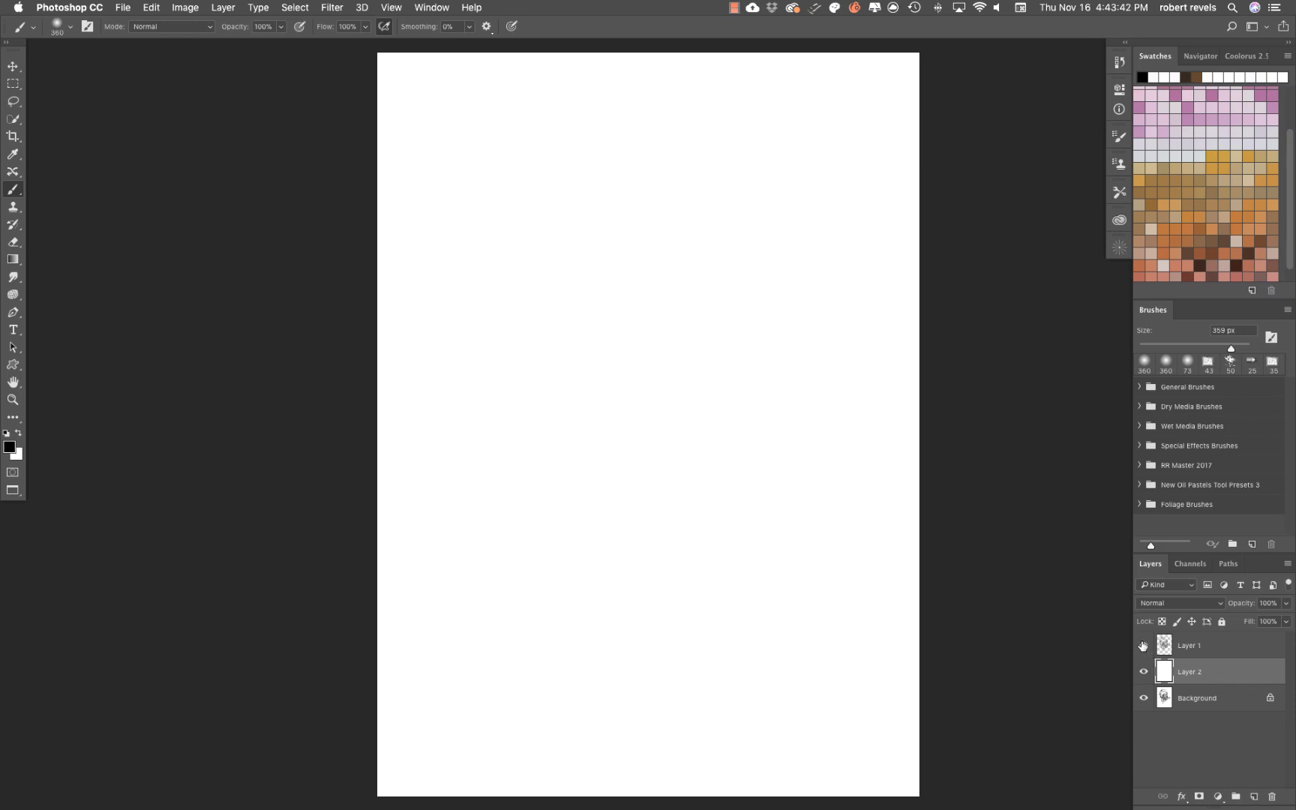
left_click(1144, 645)
left_click(1143, 645)
left_click(1143, 645)
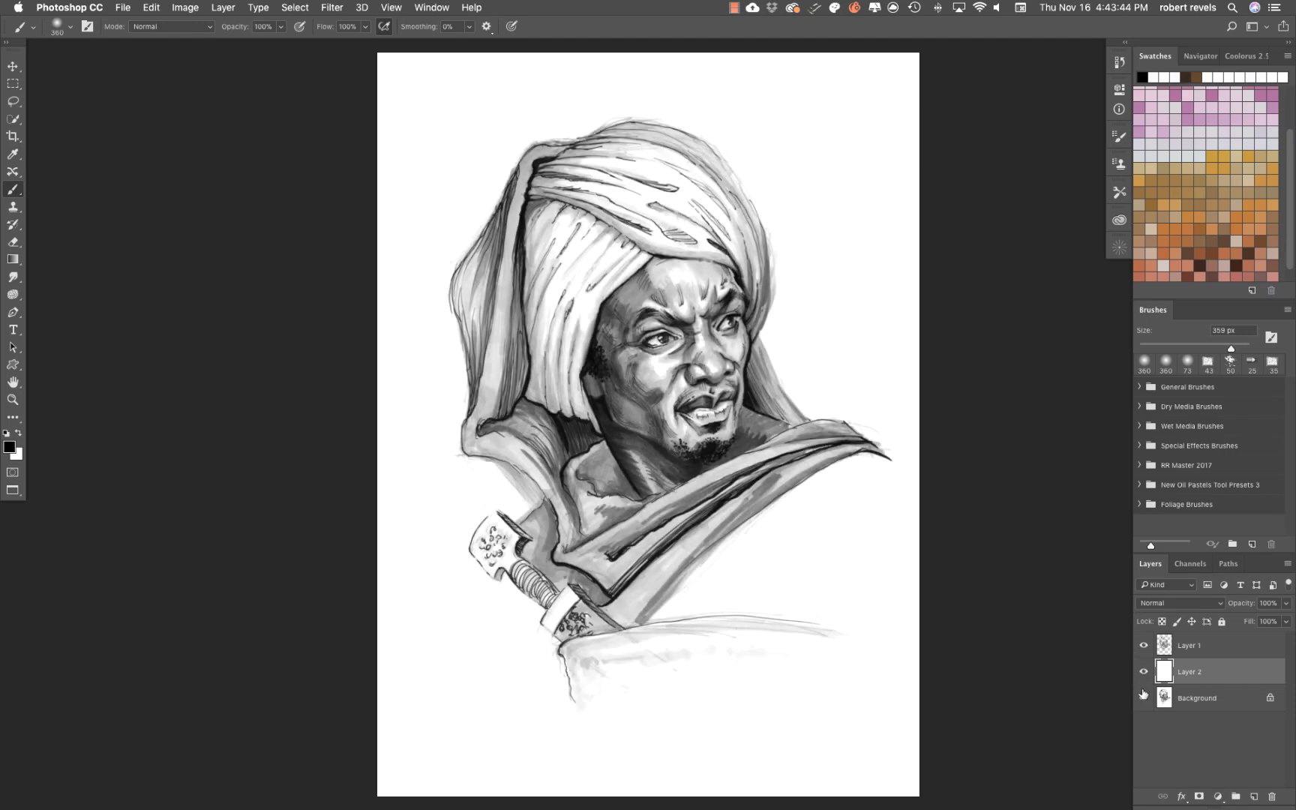
left_click(1143, 698)
left_click(1143, 673)
left_click(1143, 673)
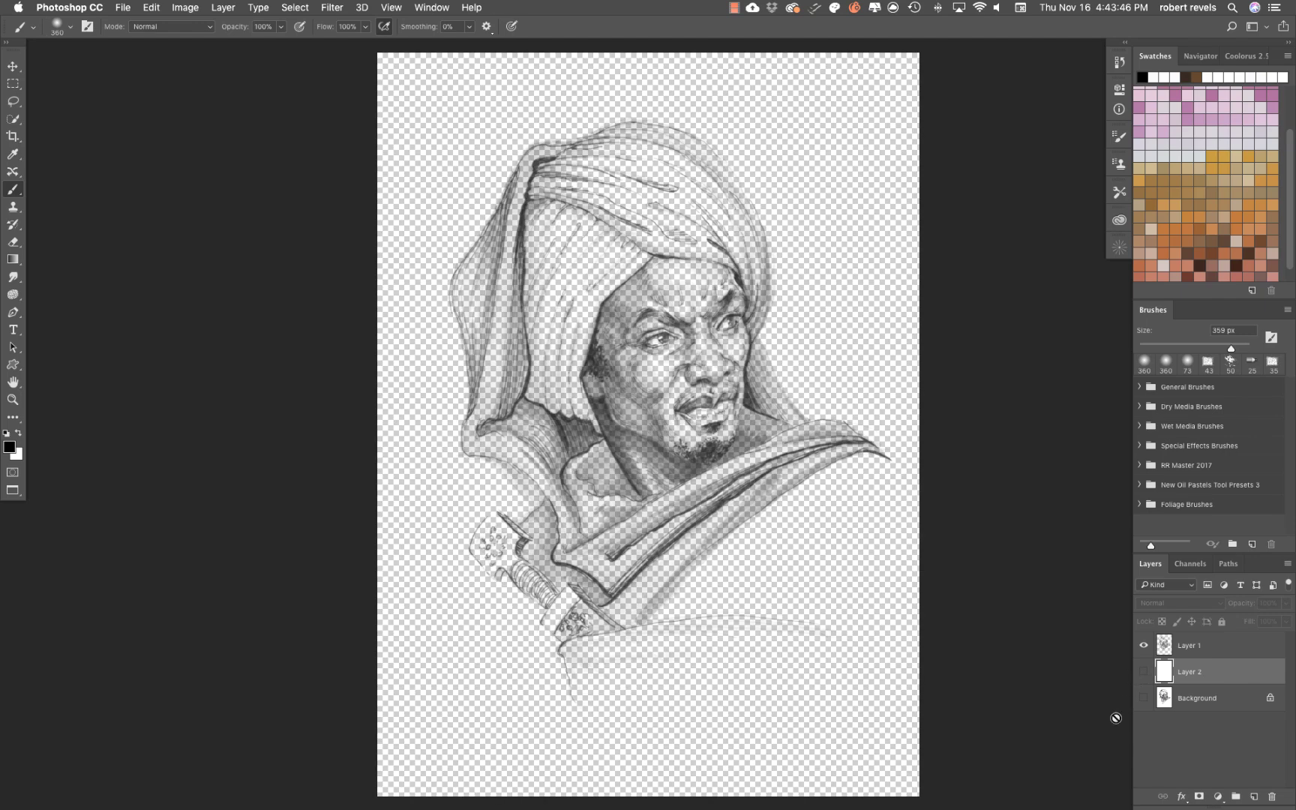
left_click(1143, 673)
left_click(1143, 698)
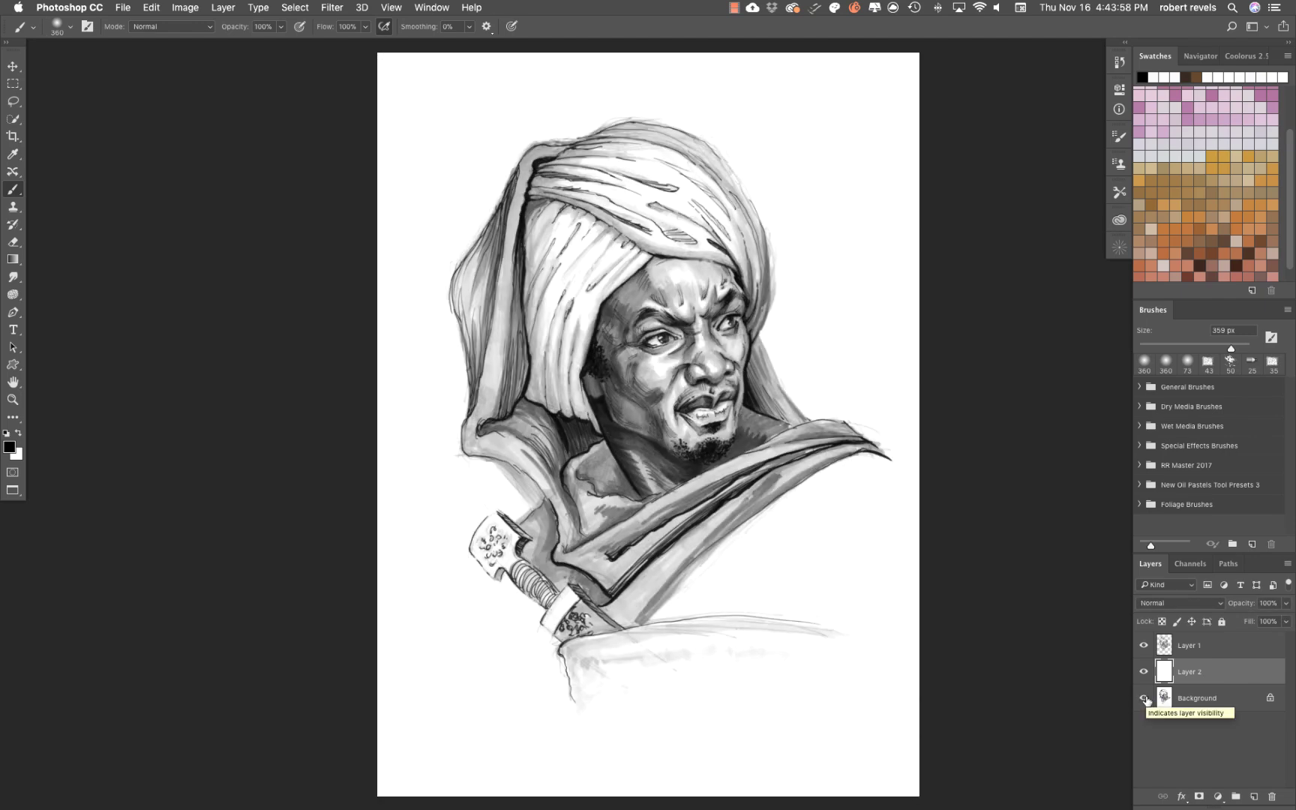